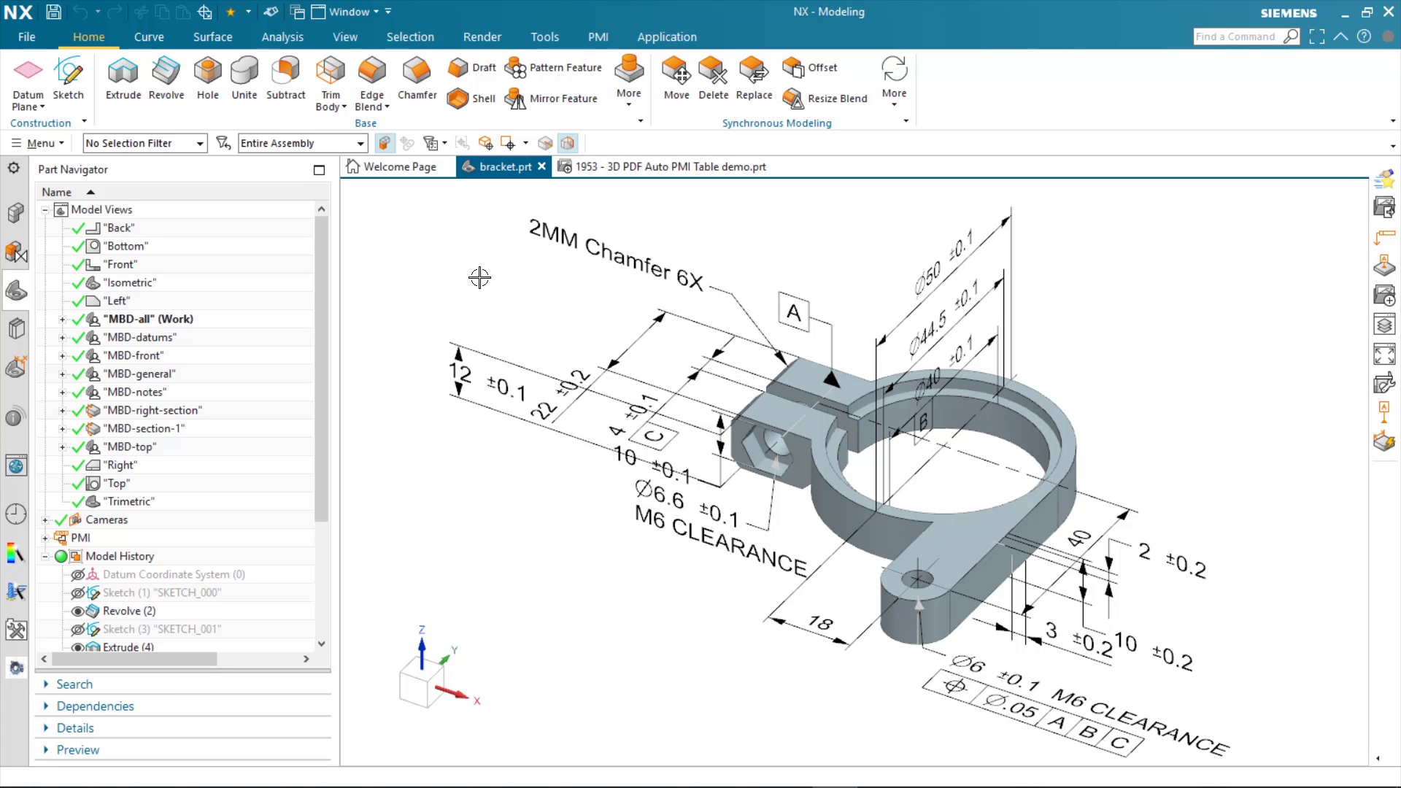
# Cycle through the MBD-datums, front, general notes, notes, right-section and section-1 views, ending on MBD-all.
pyautogui.click(148, 337)
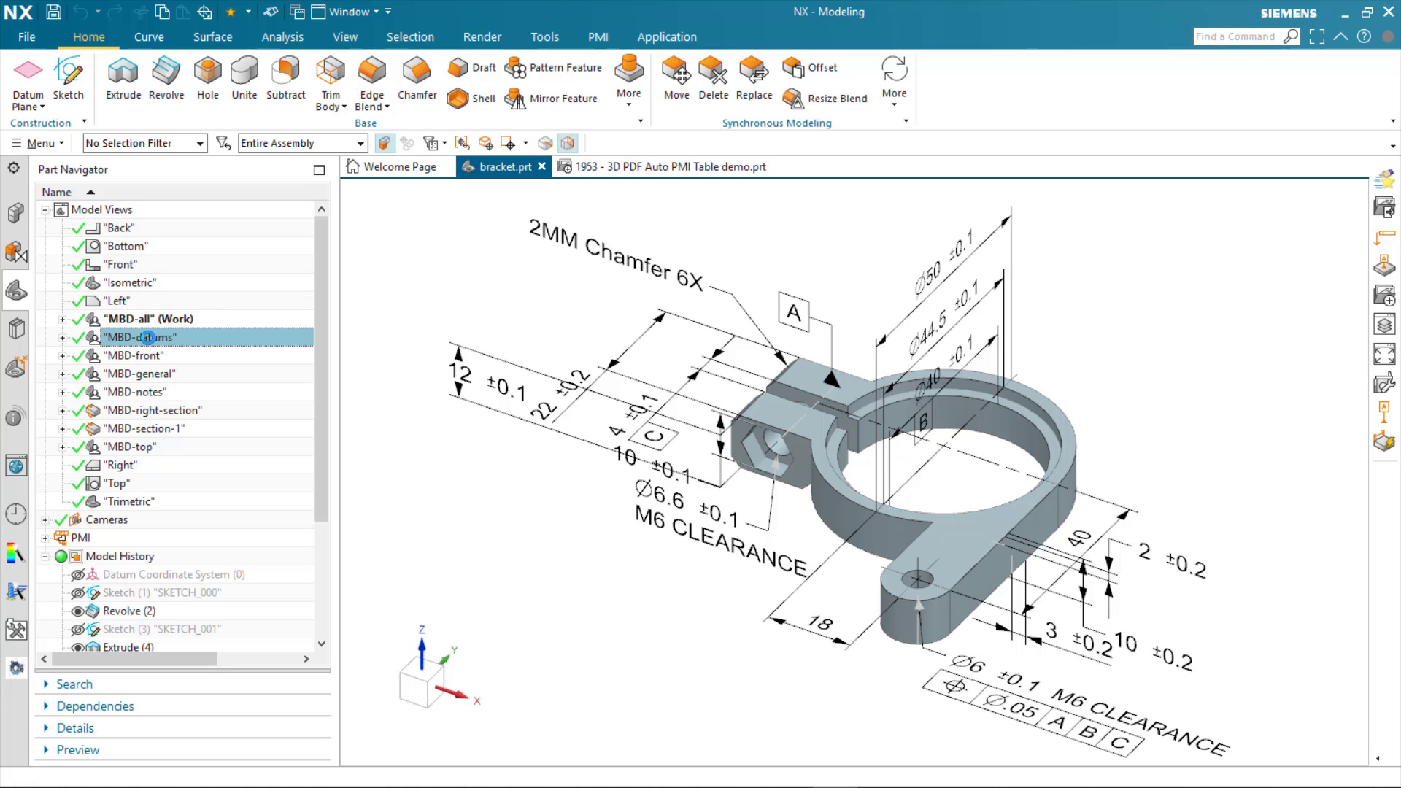
pyautogui.doubleClick(151, 357)
pyautogui.doubleClick(156, 373)
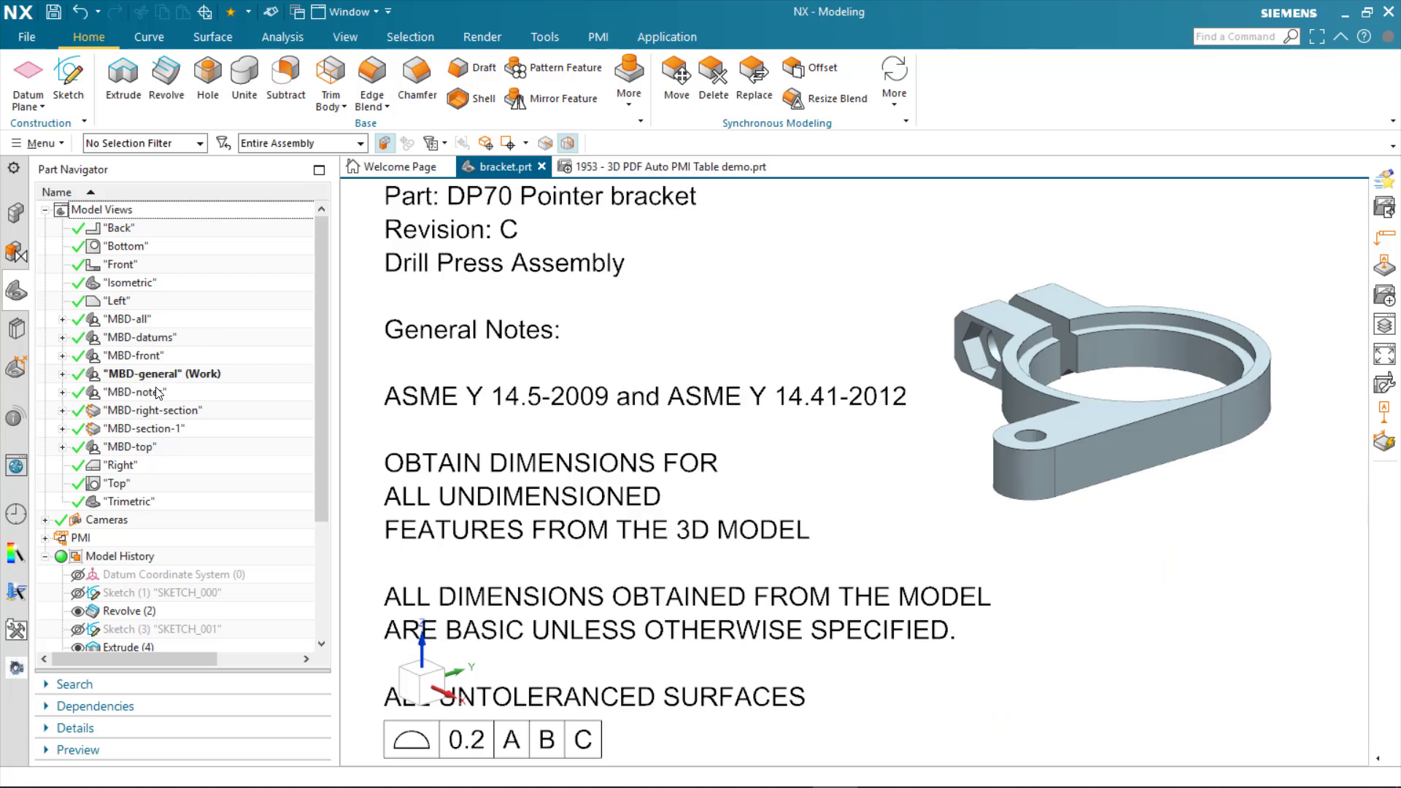
pyautogui.doubleClick(156, 391)
pyautogui.doubleClick(149, 410)
pyautogui.doubleClick(148, 428)
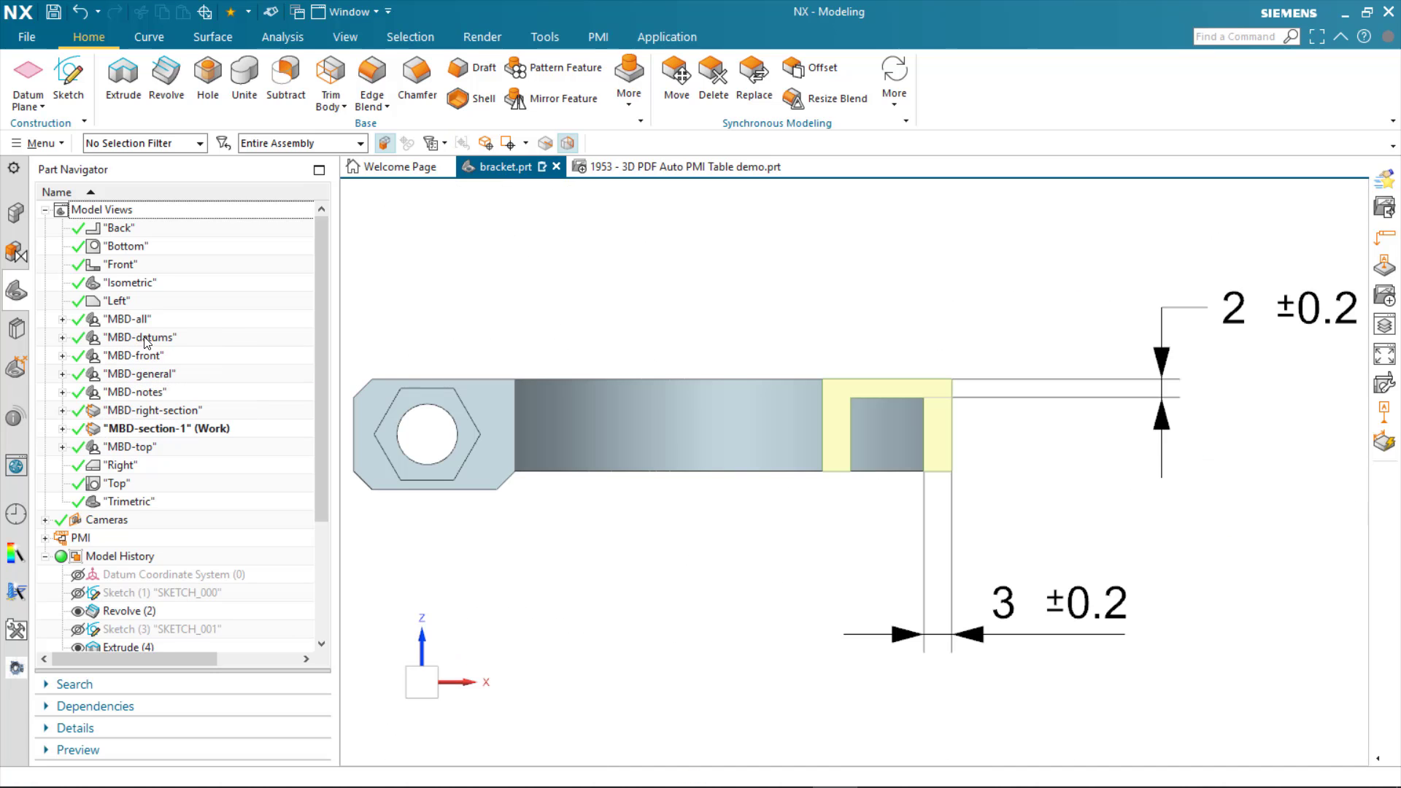
pyautogui.doubleClick(148, 321)
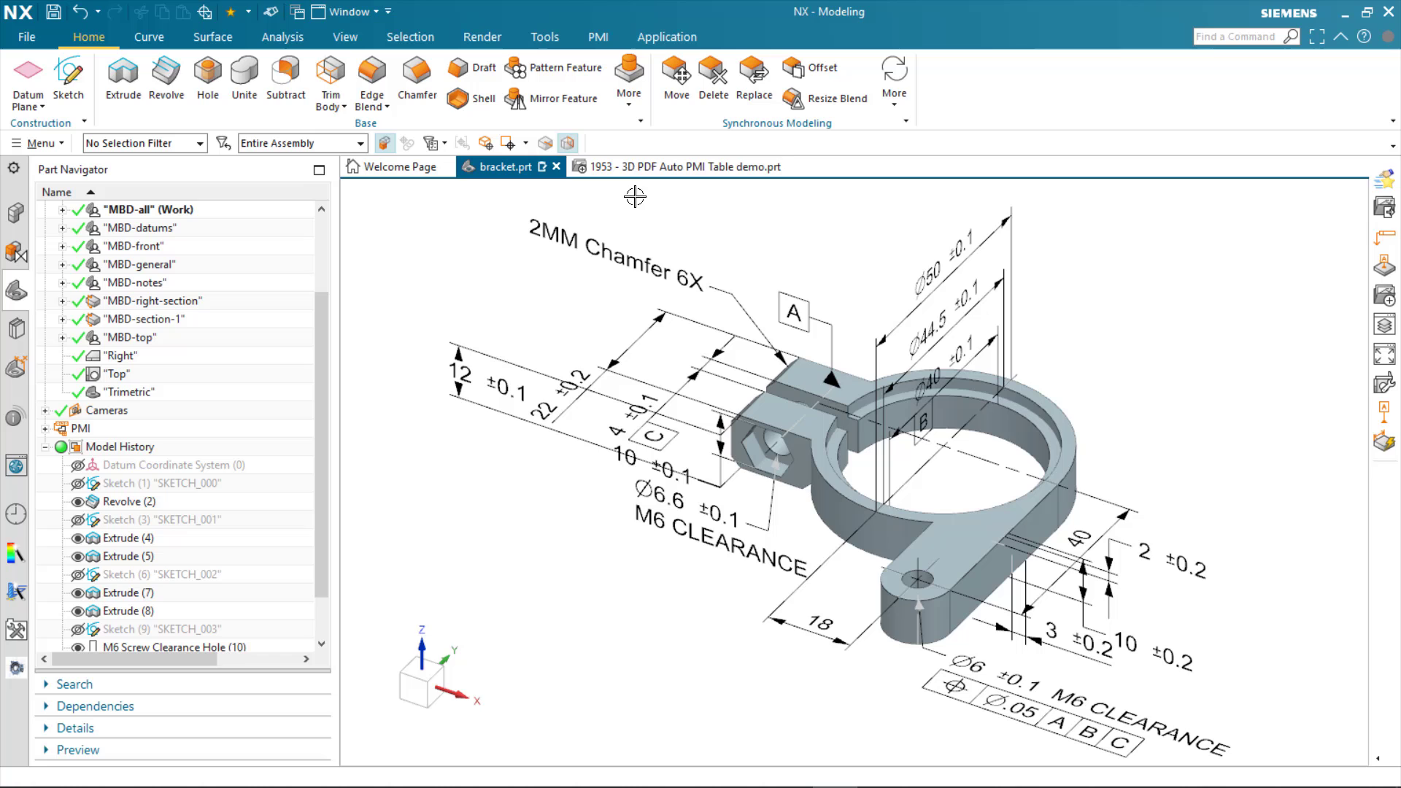
pyautogui.click(664, 166)
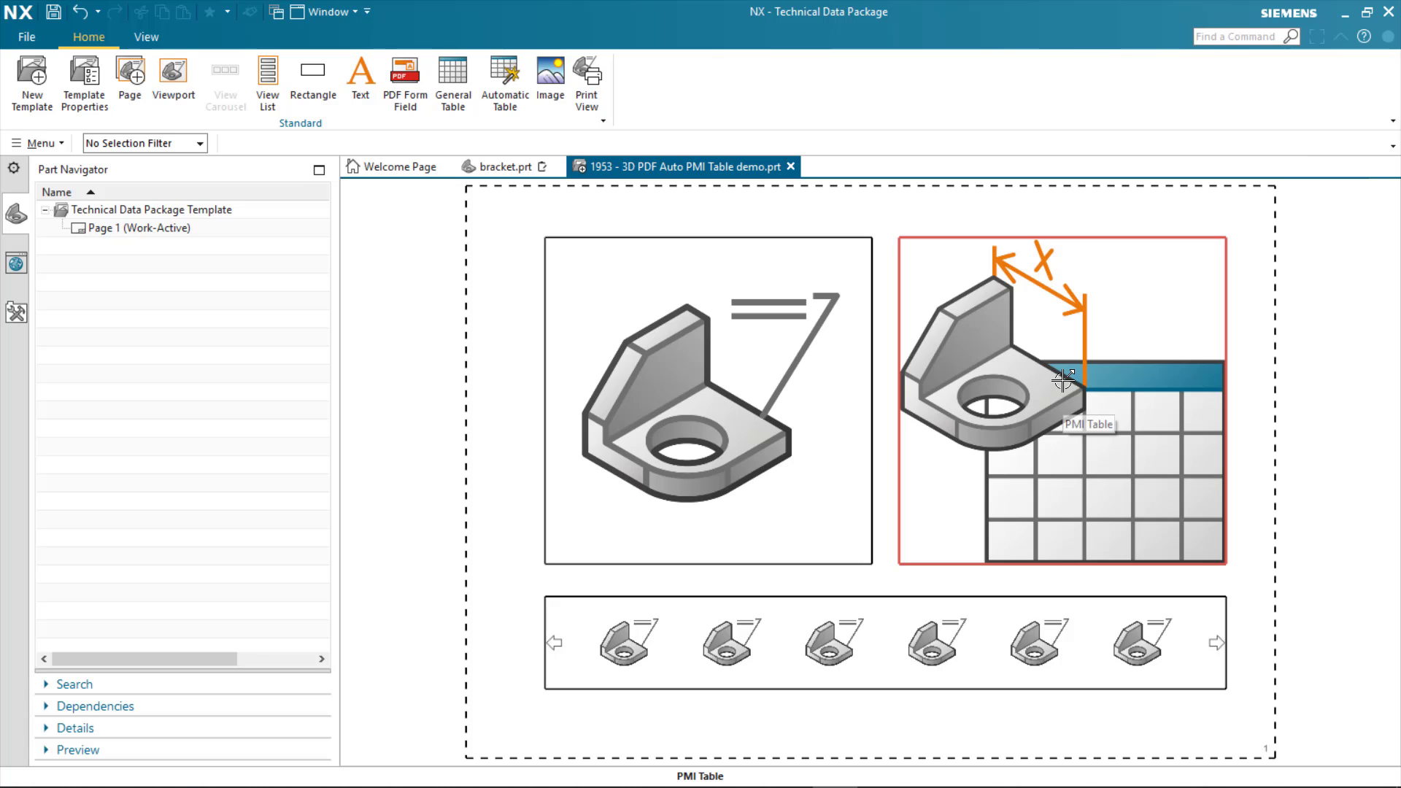
# Open the PMI table's Automatic Table settings and inspect the PMI Name column's content options.
pyautogui.doubleClick(1062, 380)
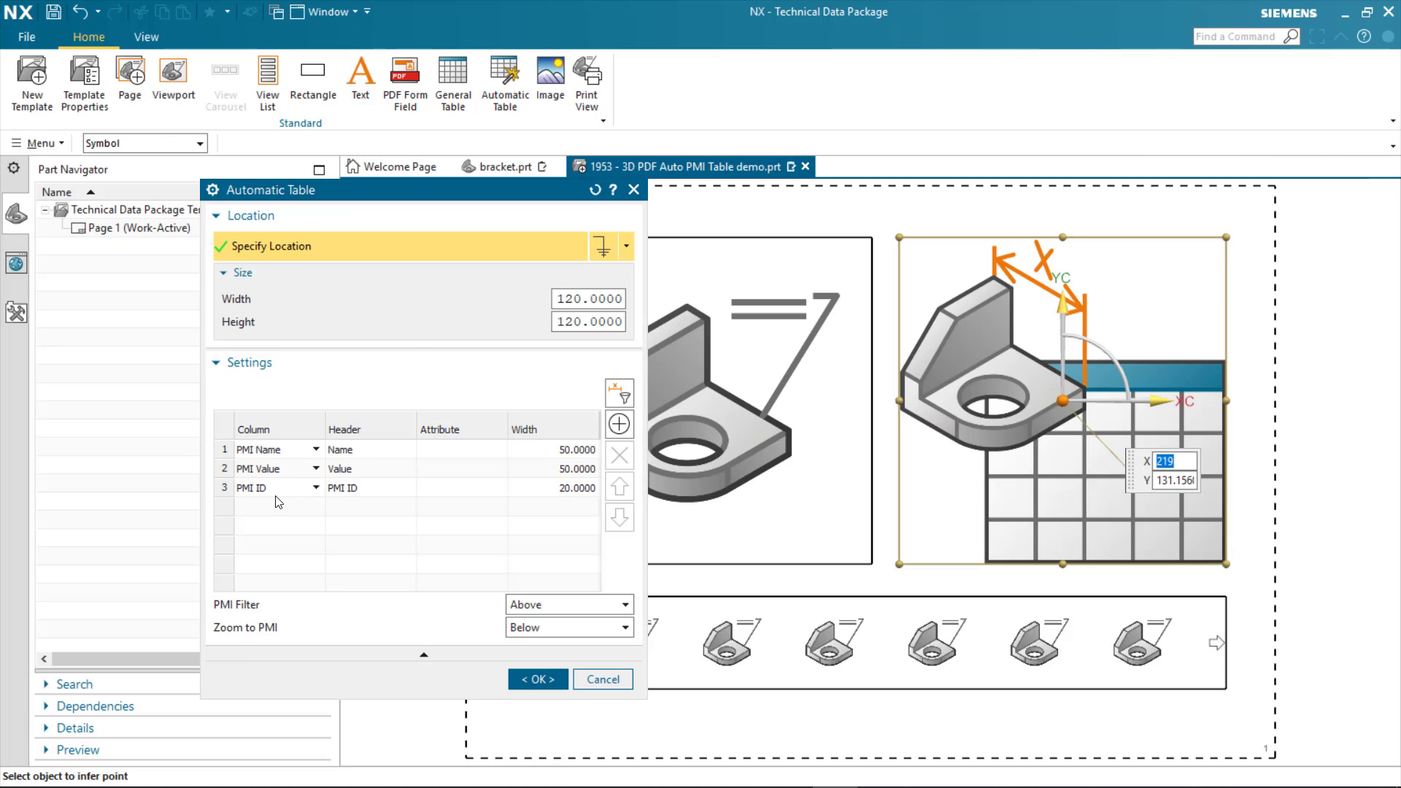
pyautogui.click(226, 454)
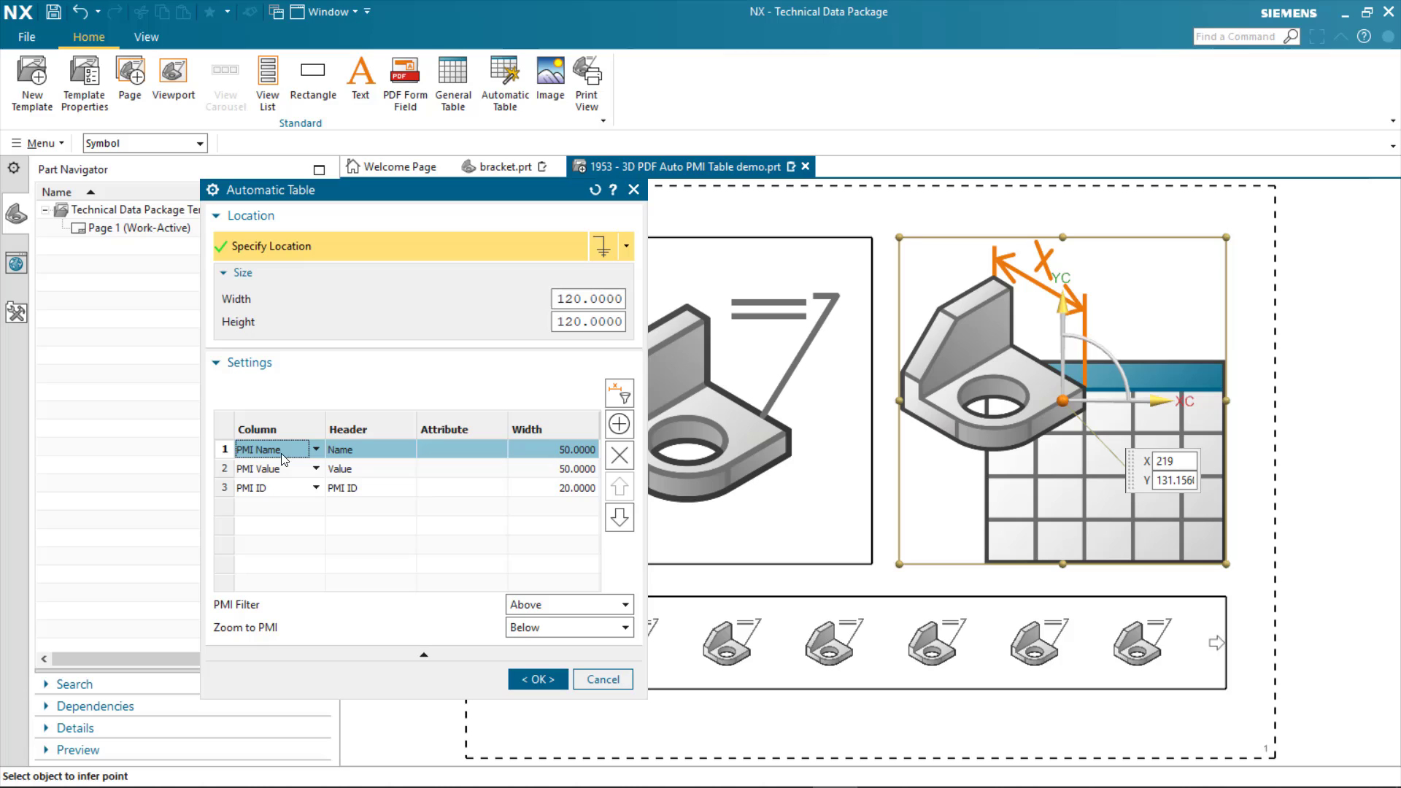
pyautogui.click(316, 449)
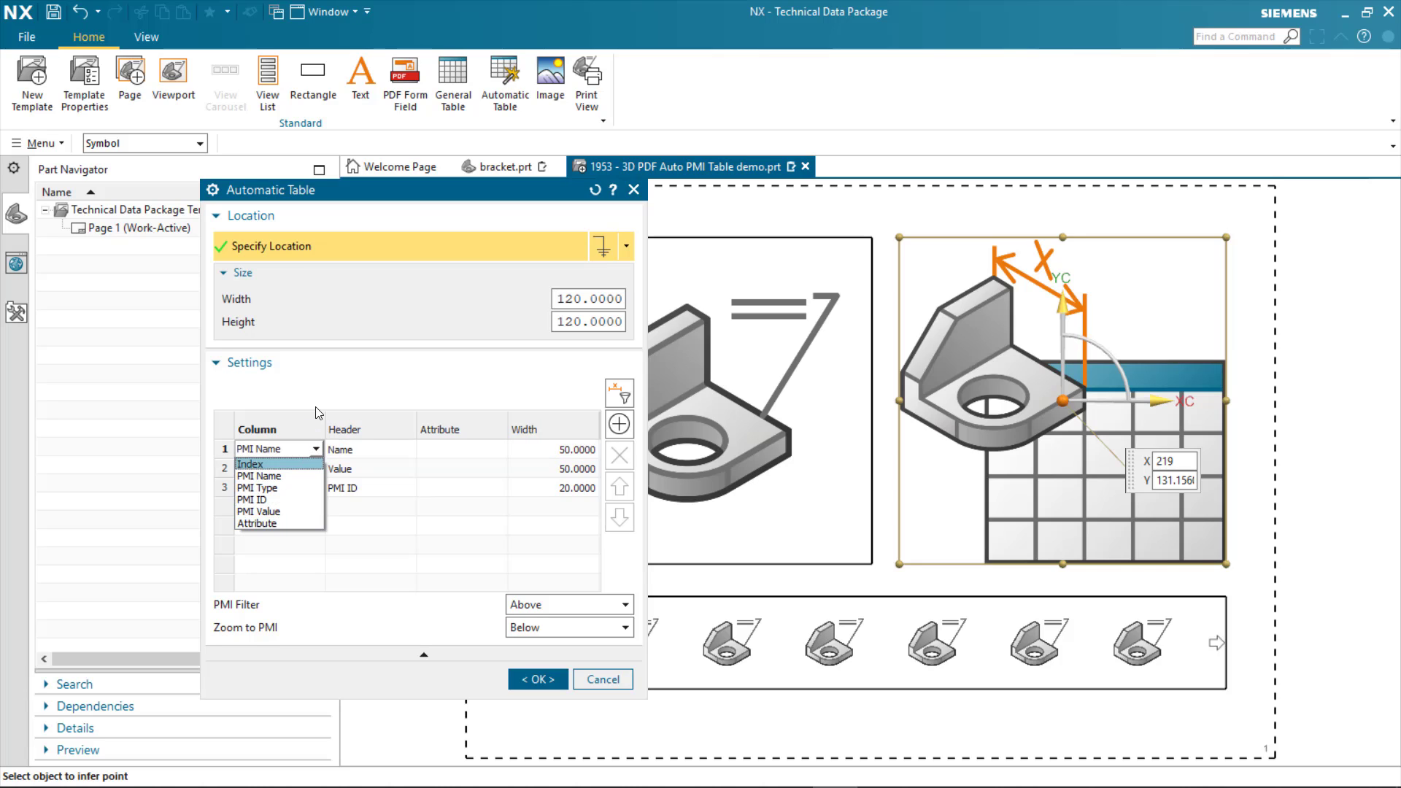
pyautogui.click(347, 400)
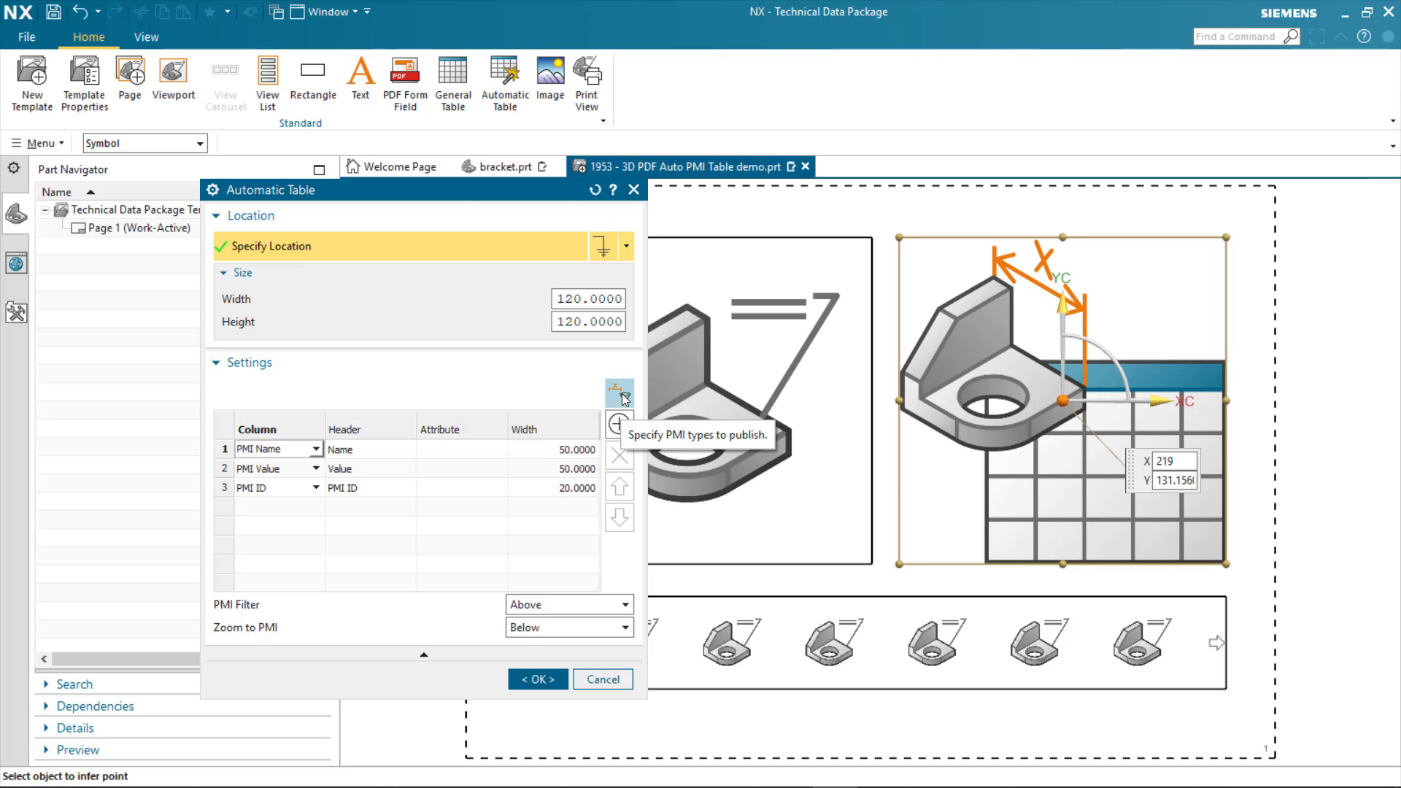
# Exclude Custom Symbol from the table's PMI types, keeping dimensions and annotations, and apply the settings.
pyautogui.click(621, 394)
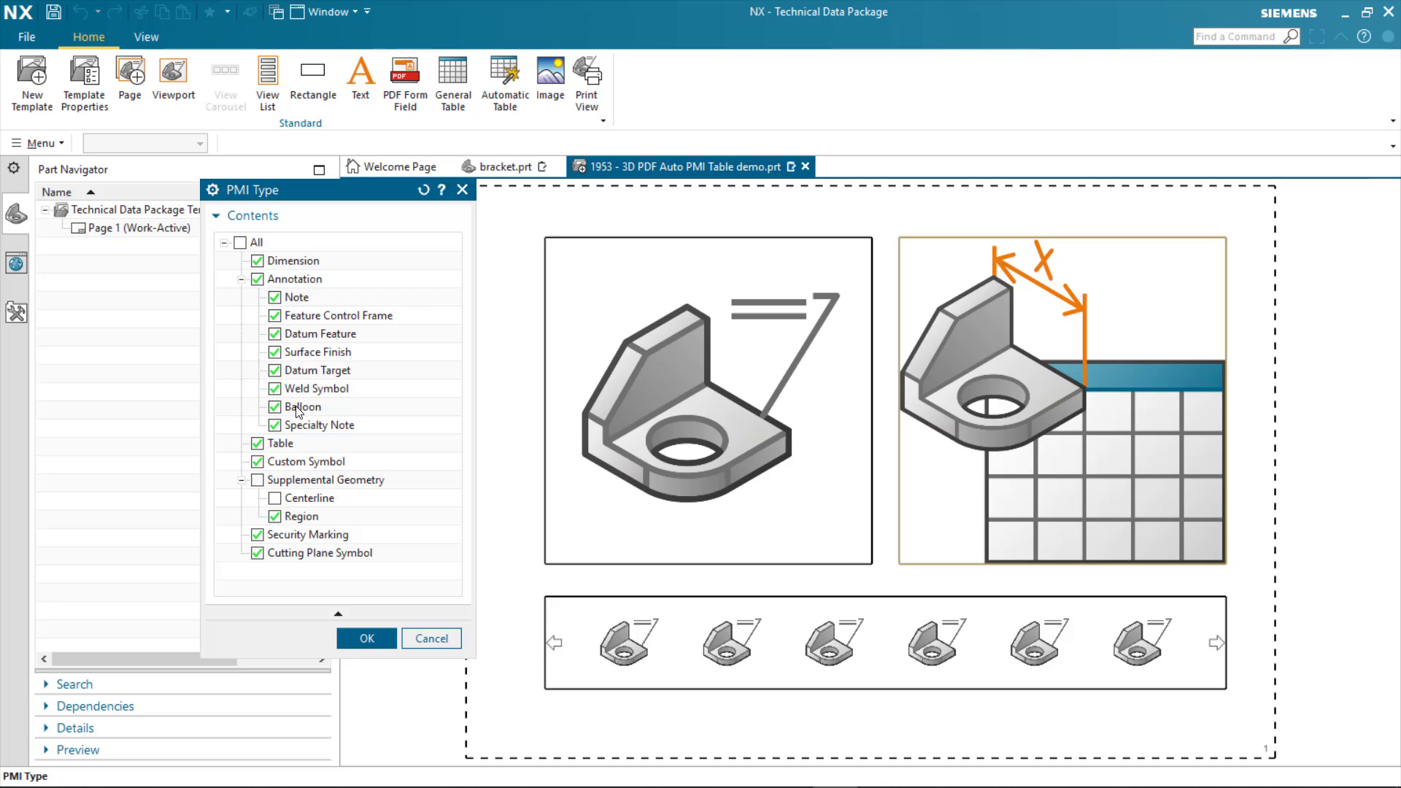
pyautogui.click(258, 262)
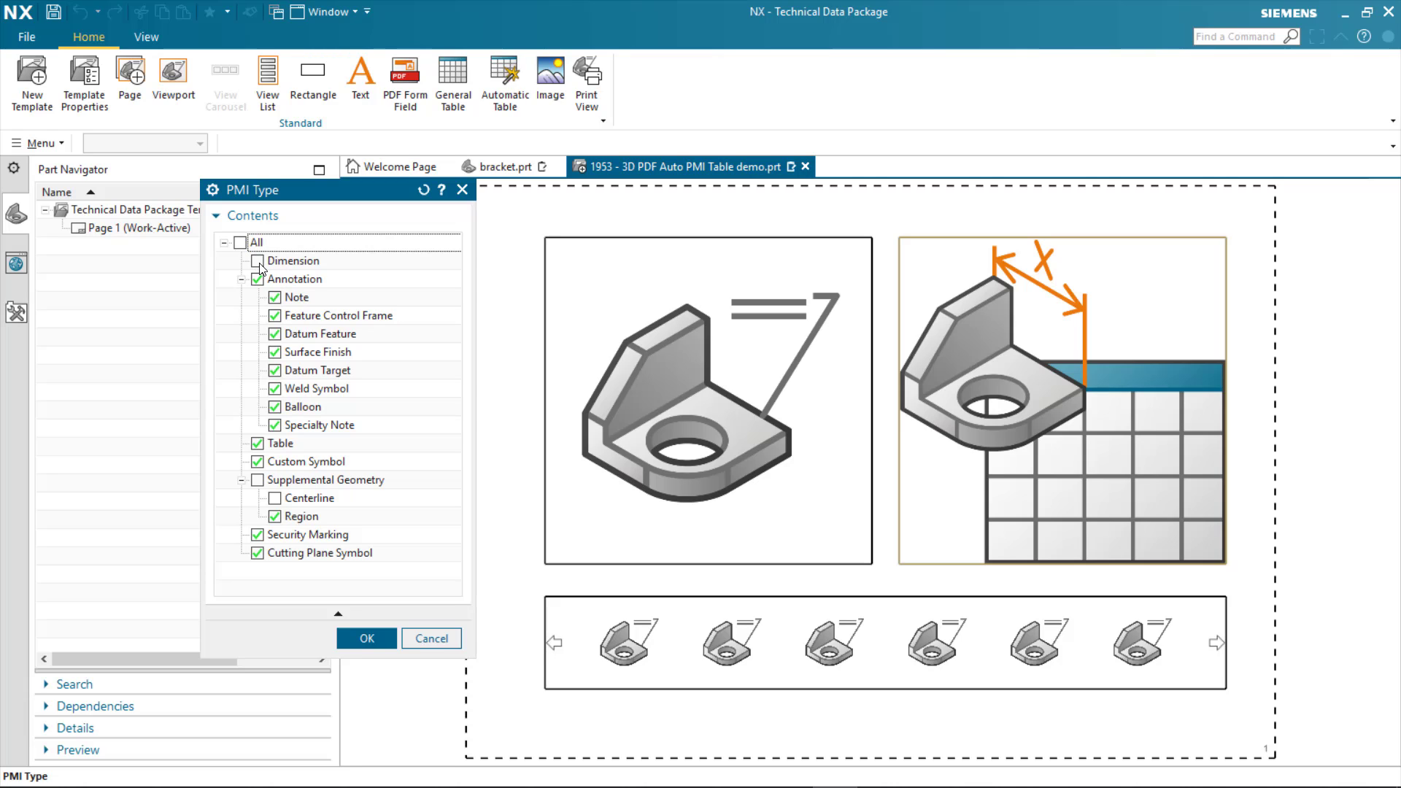
pyautogui.click(257, 262)
pyautogui.click(258, 280)
pyautogui.click(257, 279)
pyautogui.click(258, 465)
pyautogui.click(366, 640)
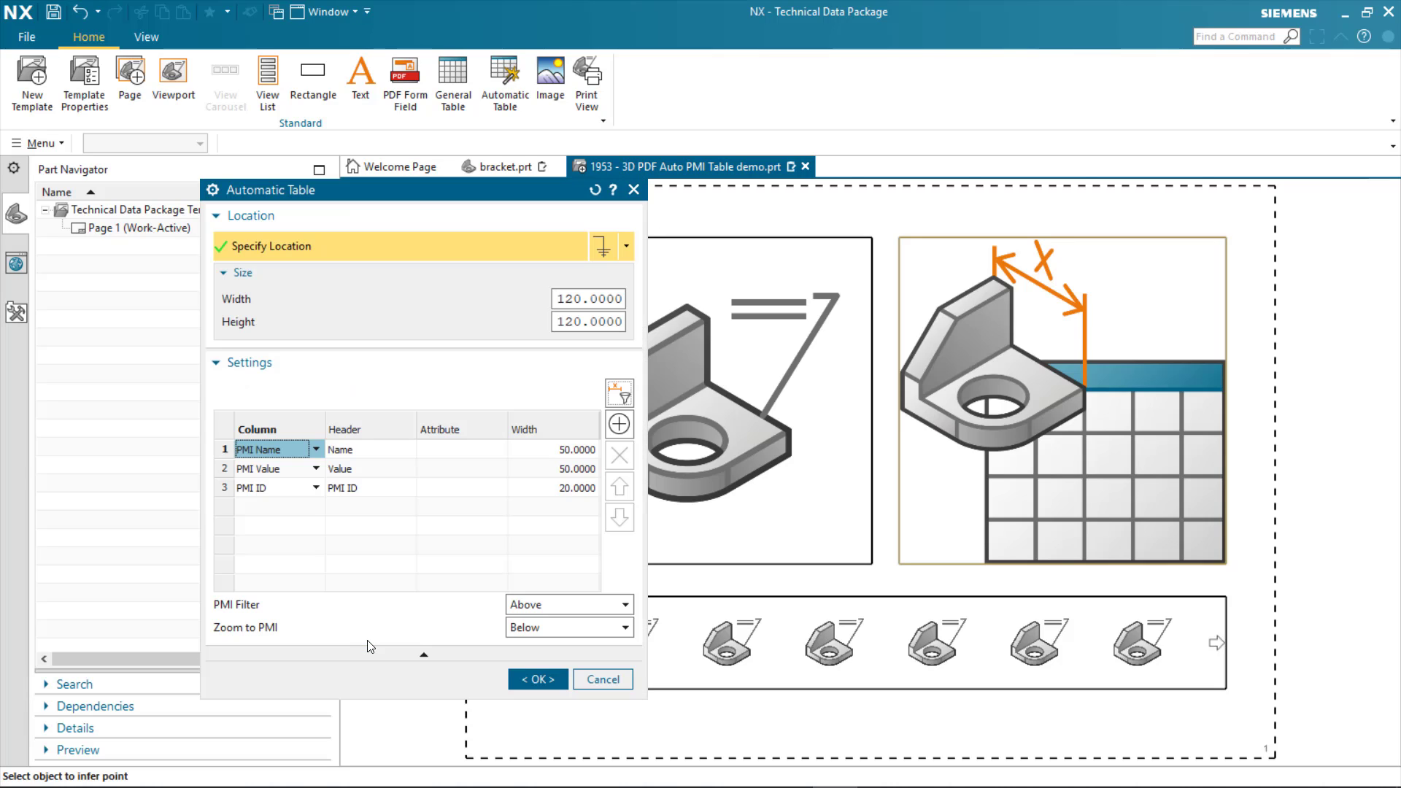
pyautogui.click(538, 680)
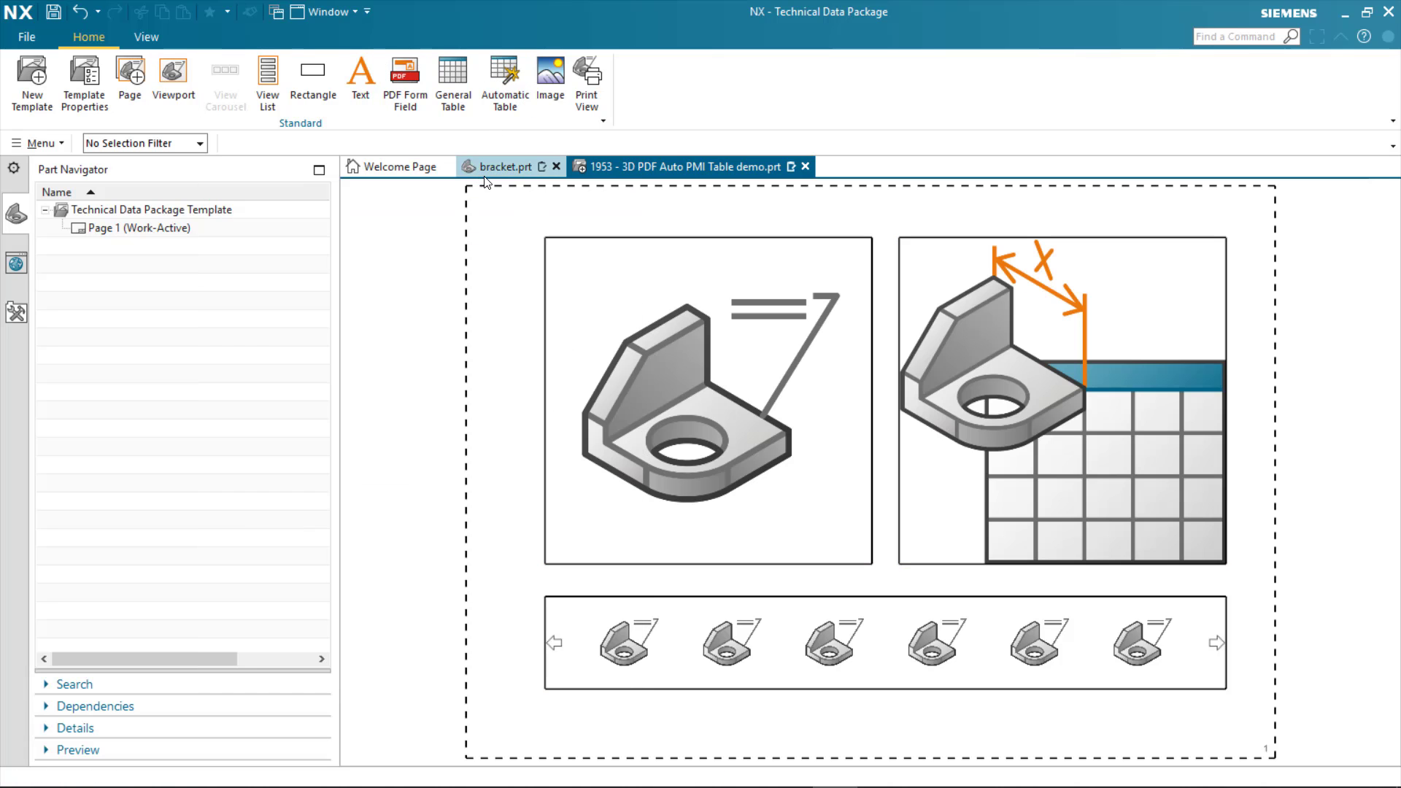
# Publish bracket with the 3D PDF Auto PMI Table template, including All User Defined Views.
pyautogui.click(504, 169)
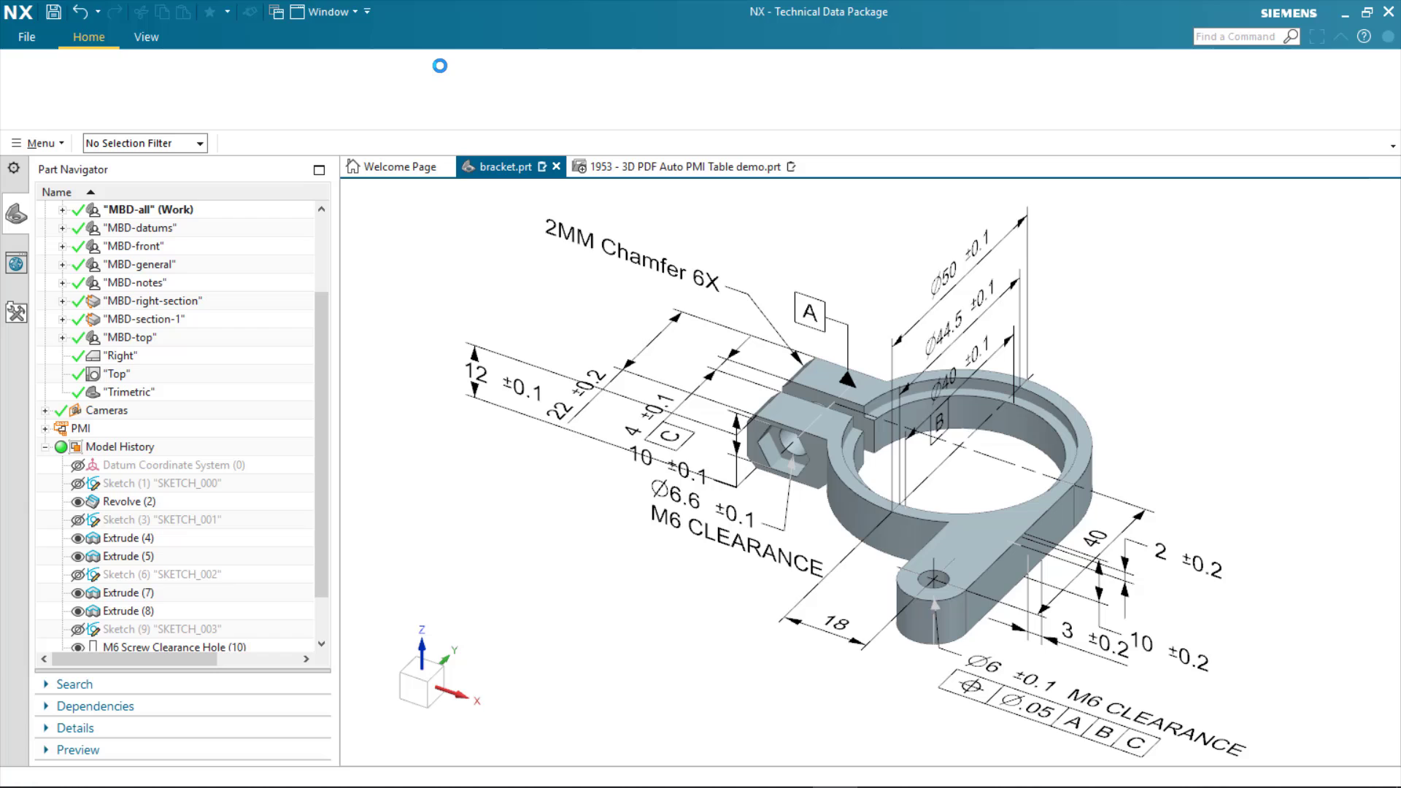
pyautogui.click(595, 36)
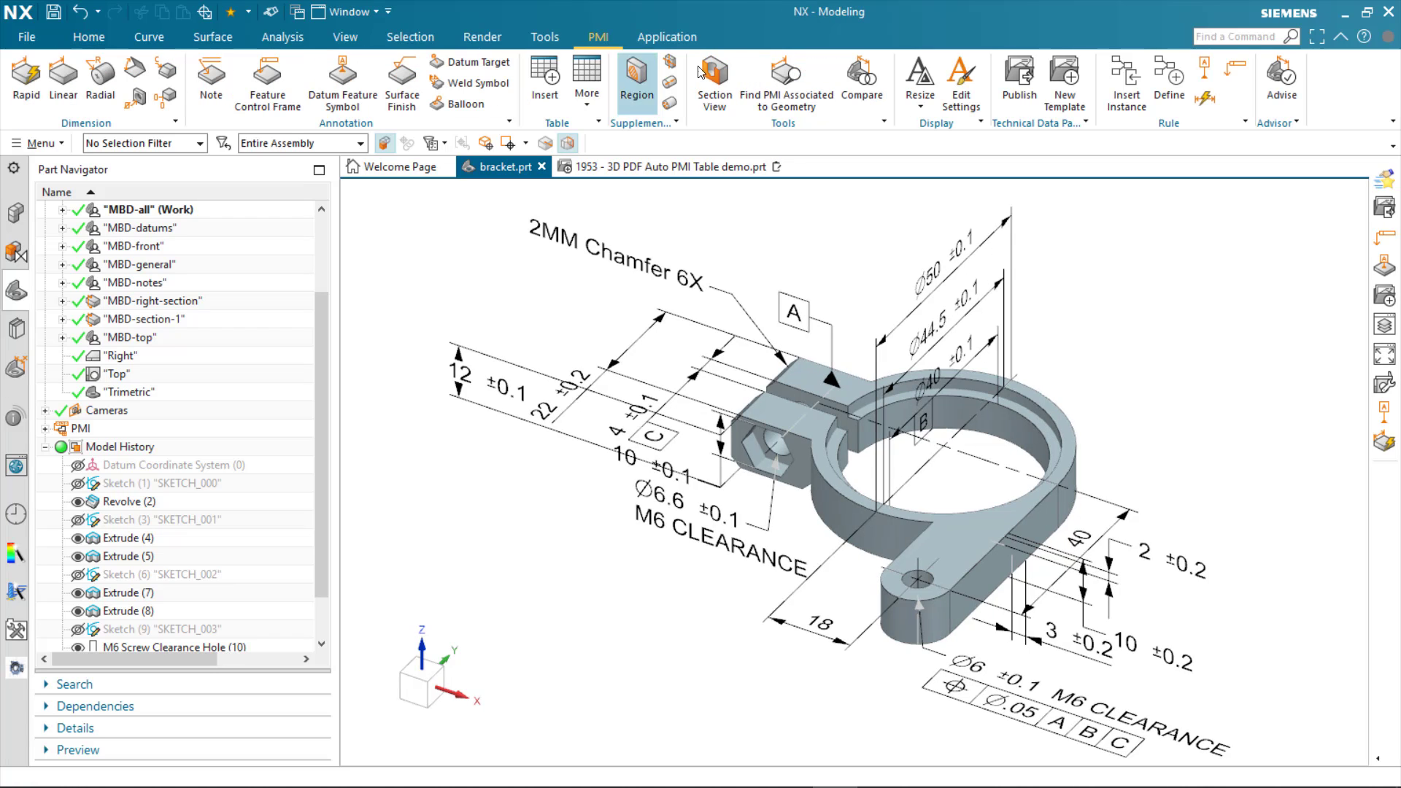
pyautogui.click(1019, 84)
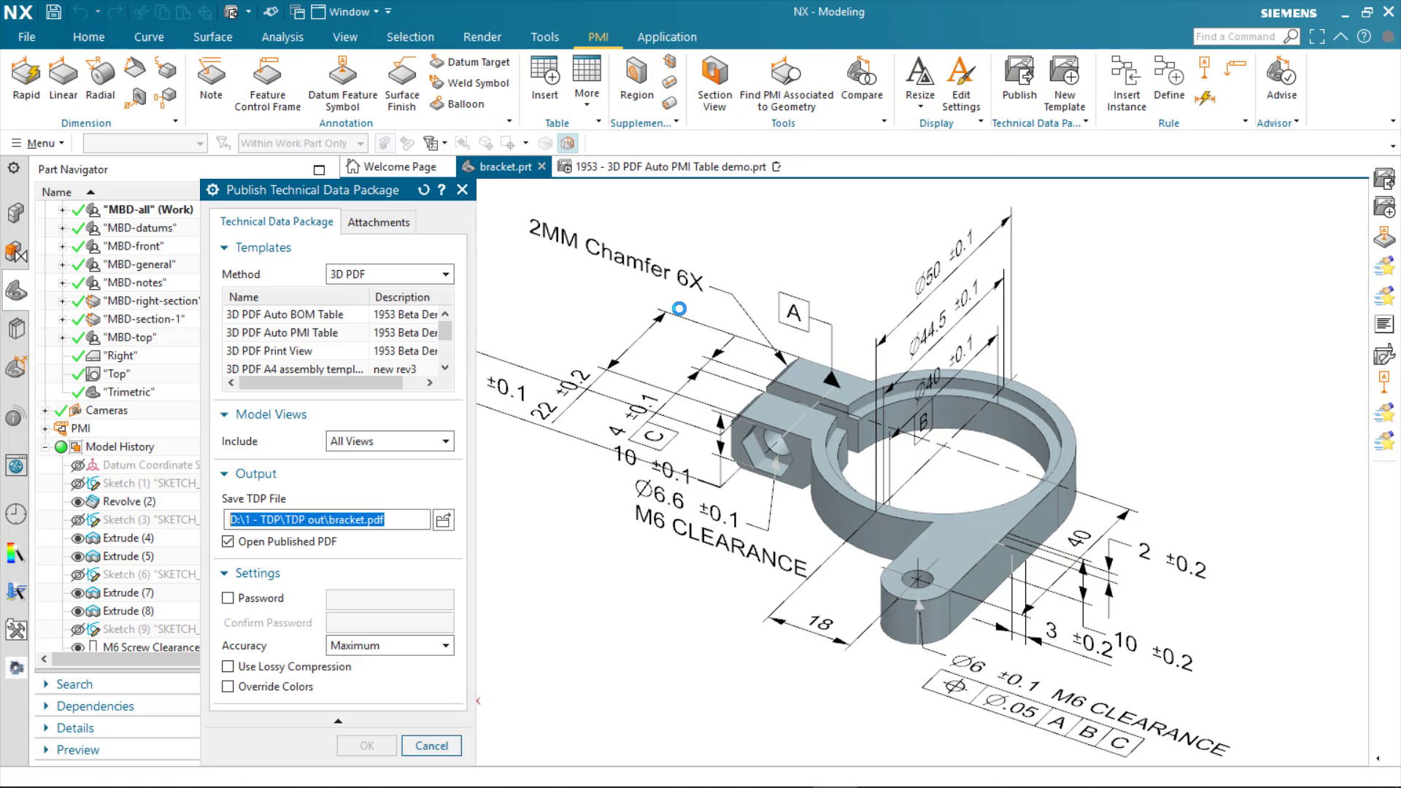
pyautogui.click(291, 335)
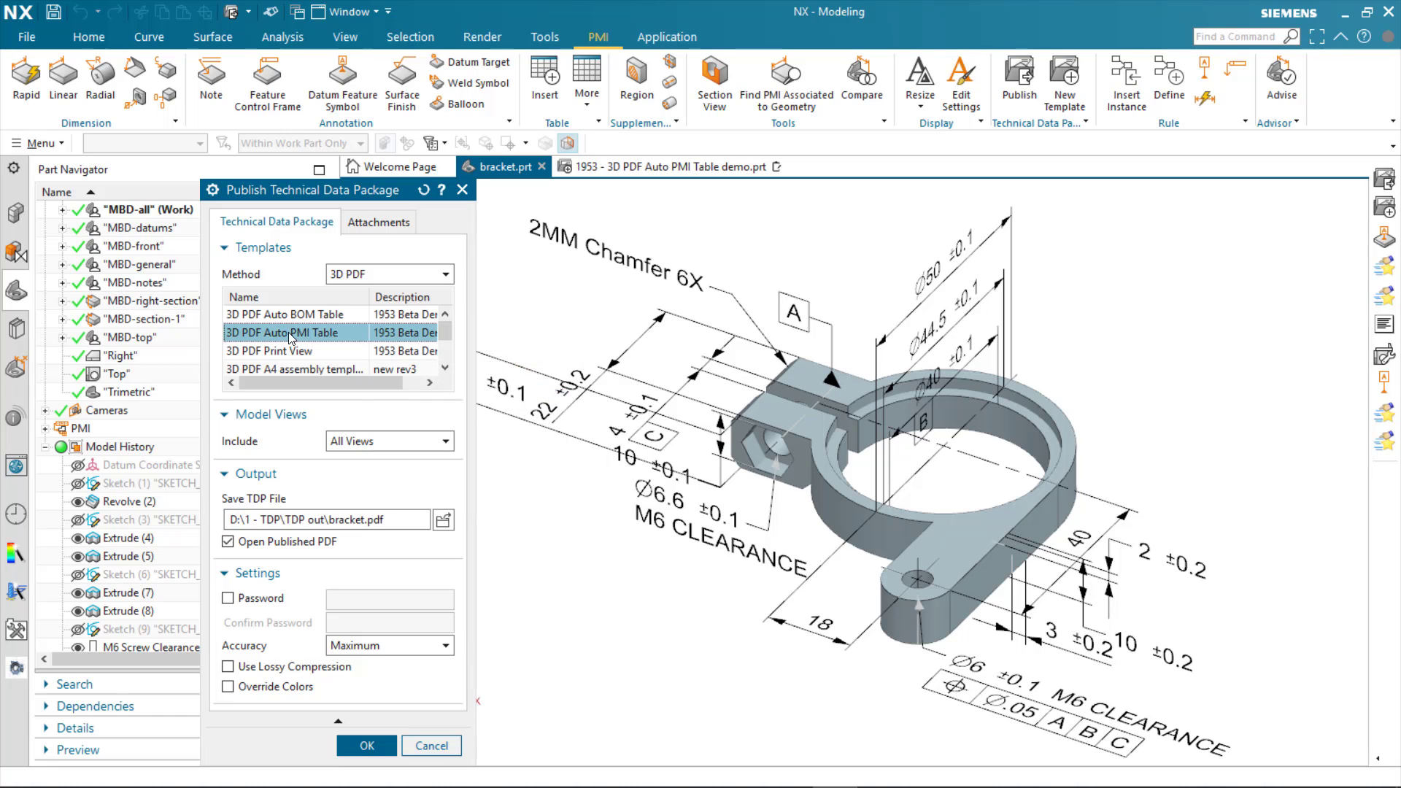
pyautogui.click(416, 442)
pyautogui.click(374, 493)
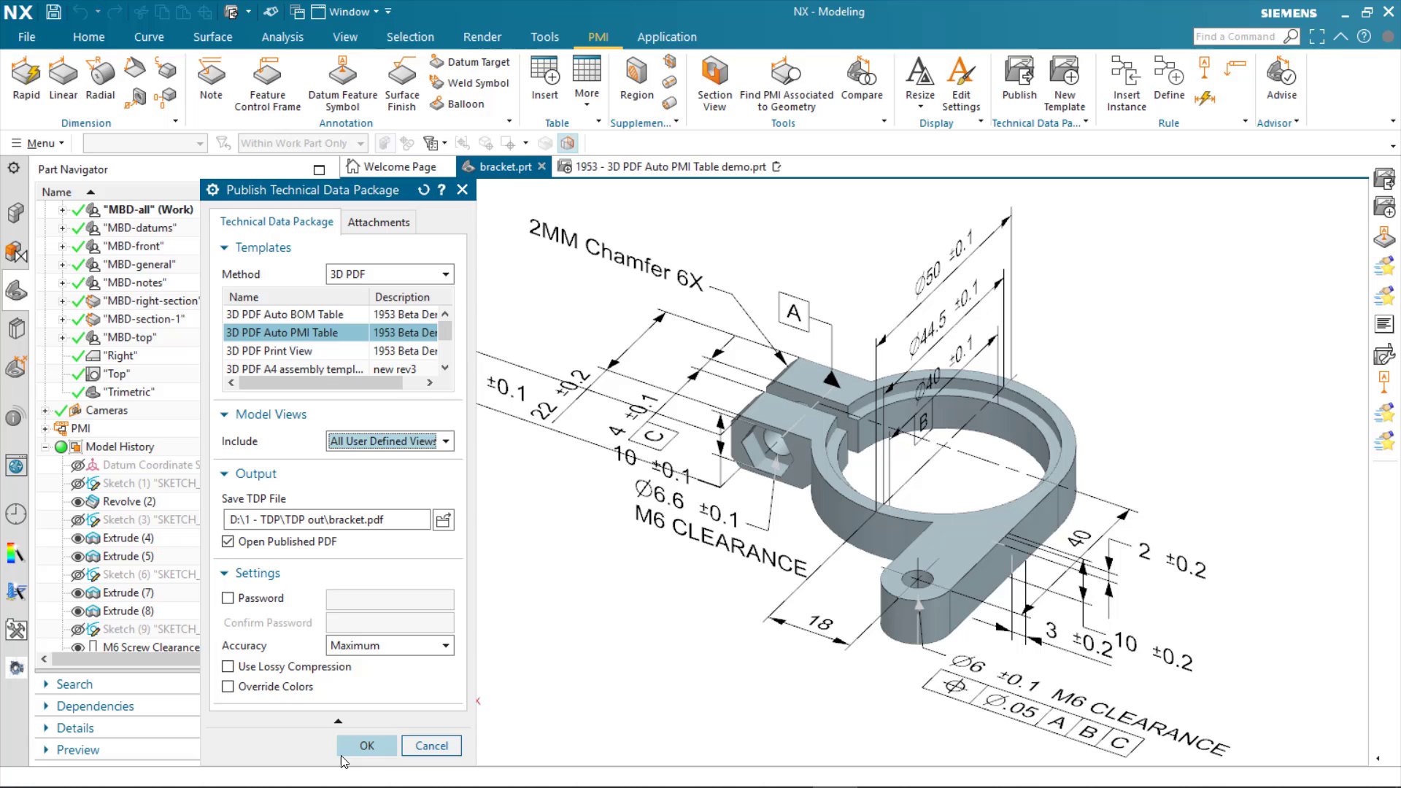
pyautogui.click(364, 746)
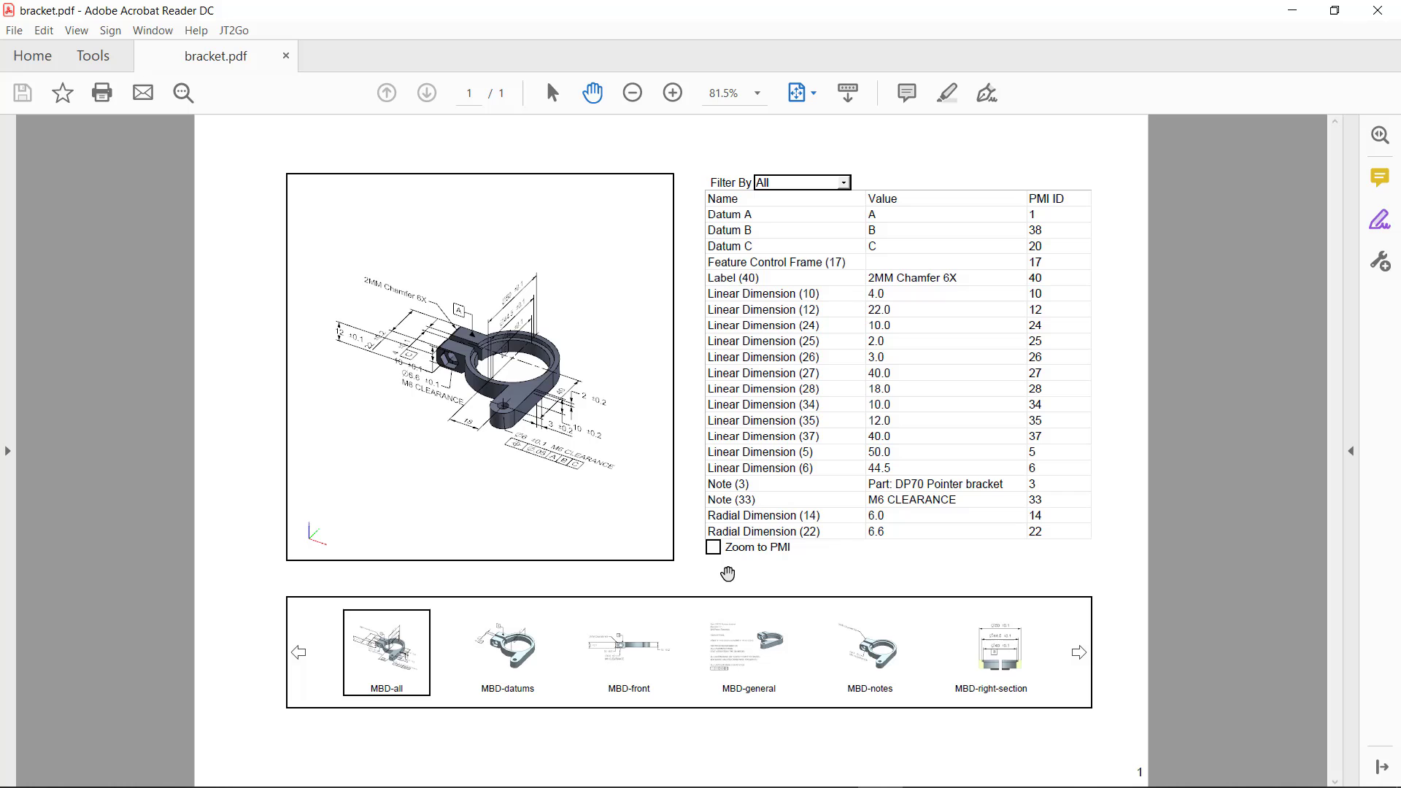
# Rotate and zoom the bracket's 3D model in the PDF.
pyautogui.moveTo(562, 301)
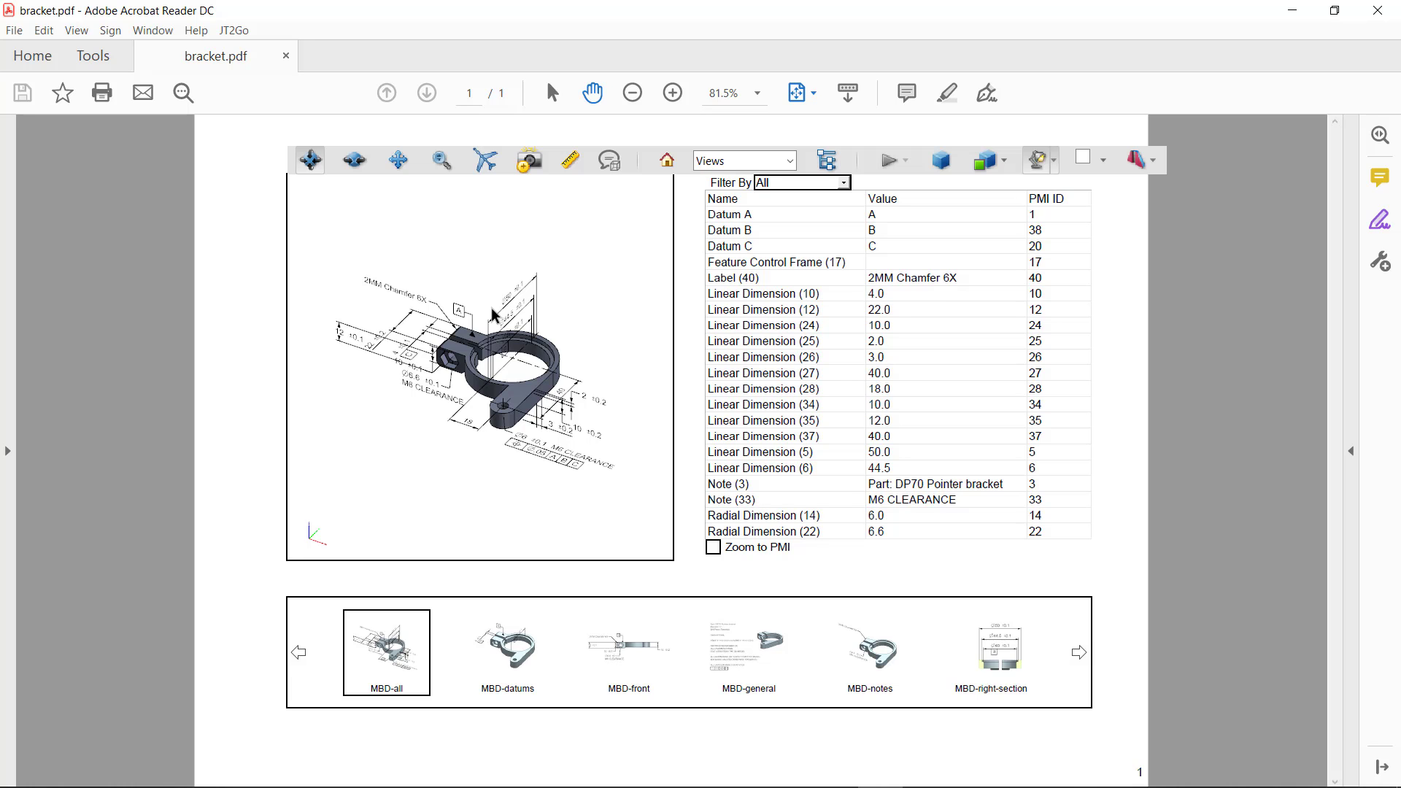
pyautogui.moveTo(493, 315); pyautogui.dragTo(420, 344)
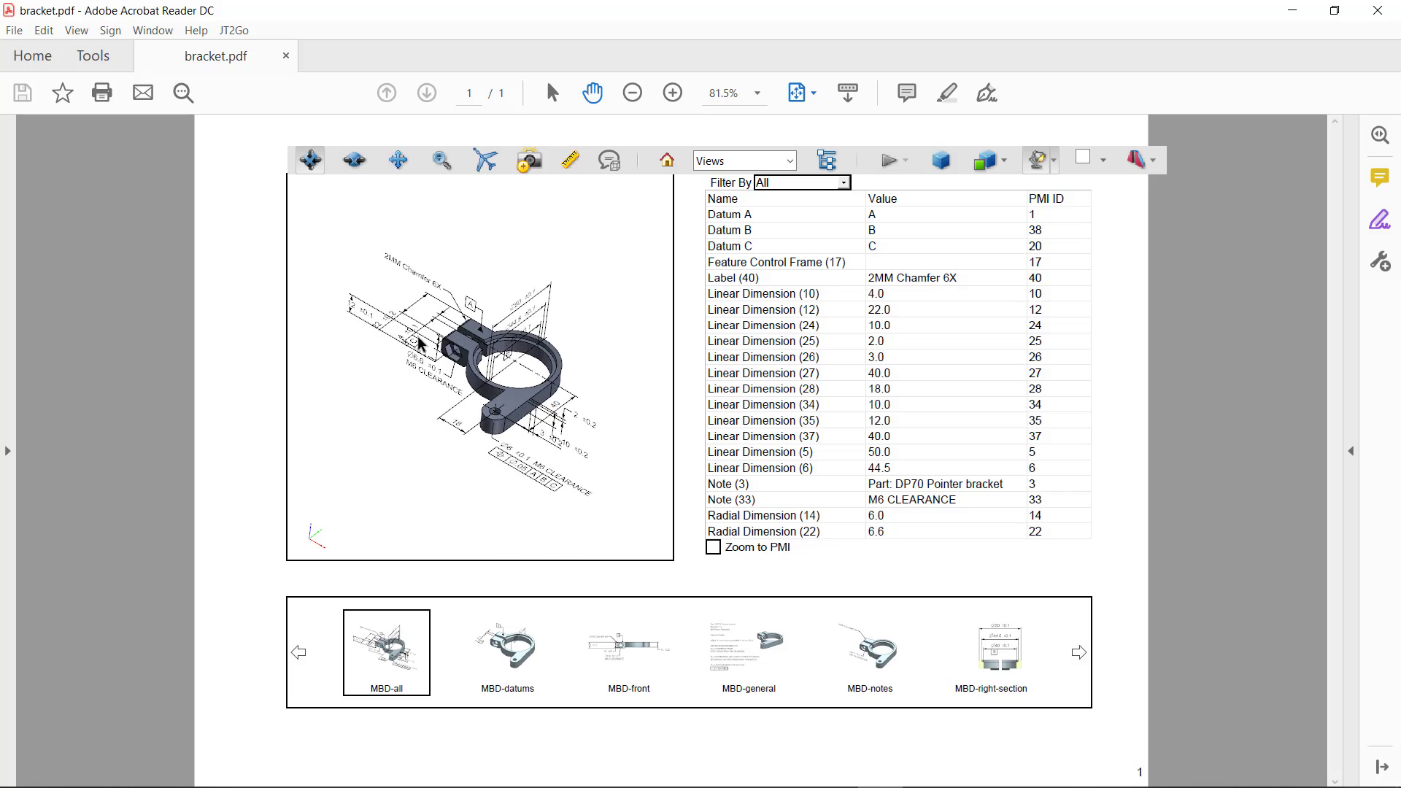
pyautogui.scroll(5, 420, 344)
pyautogui.scroll(-3, 420, 344)
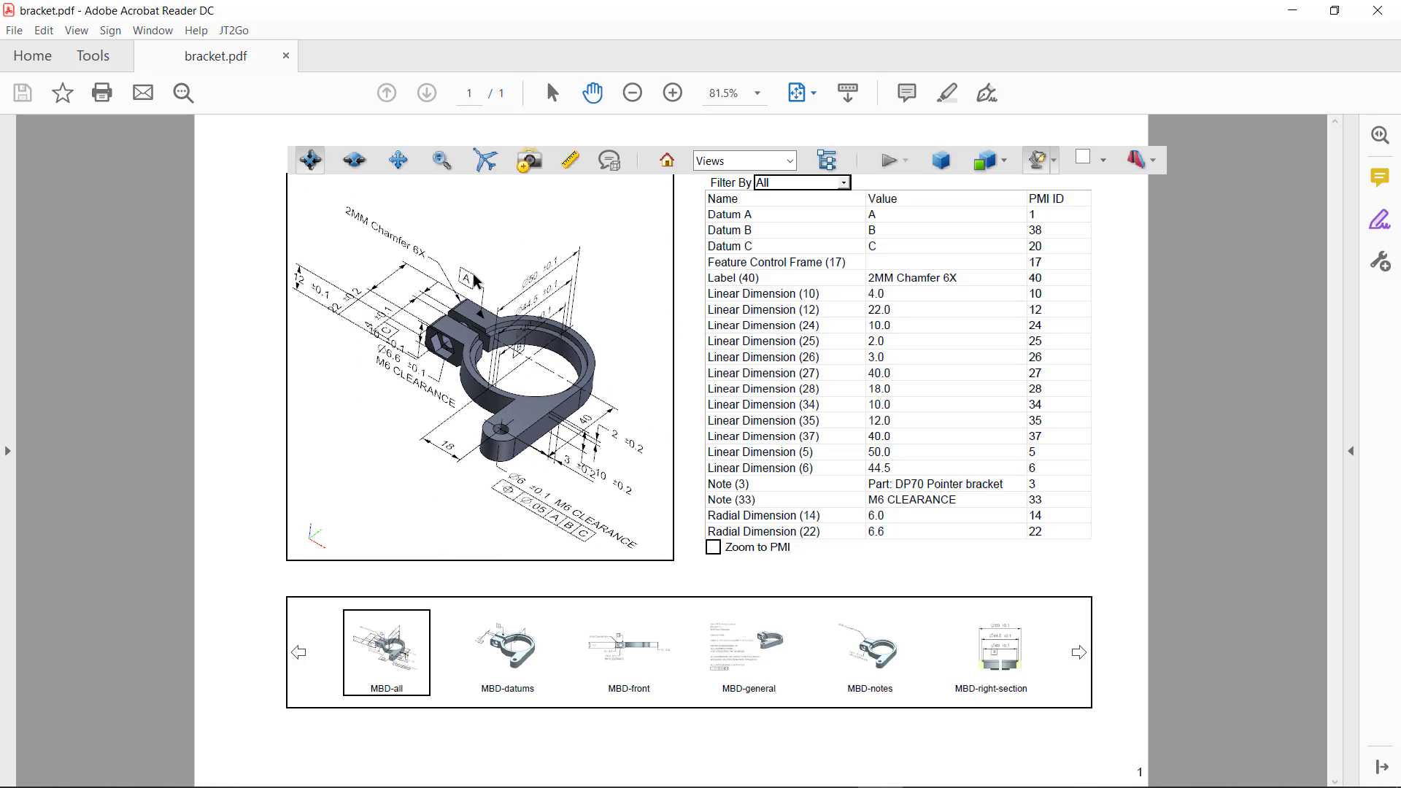
# Show the MBD-datums, all, front, general, notes and right-section views from the carousel.
pyautogui.click(508, 648)
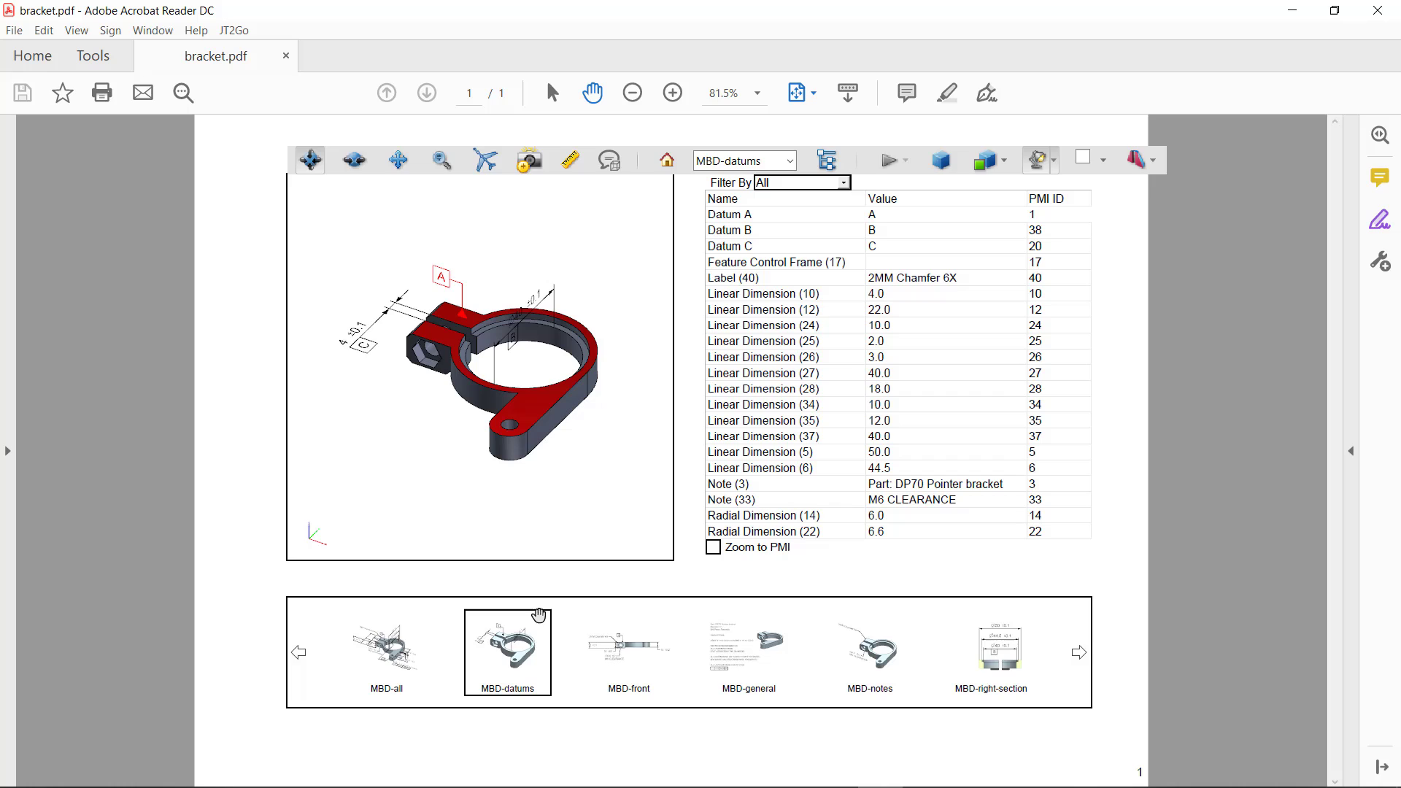
pyautogui.click(398, 668)
pyautogui.click(615, 659)
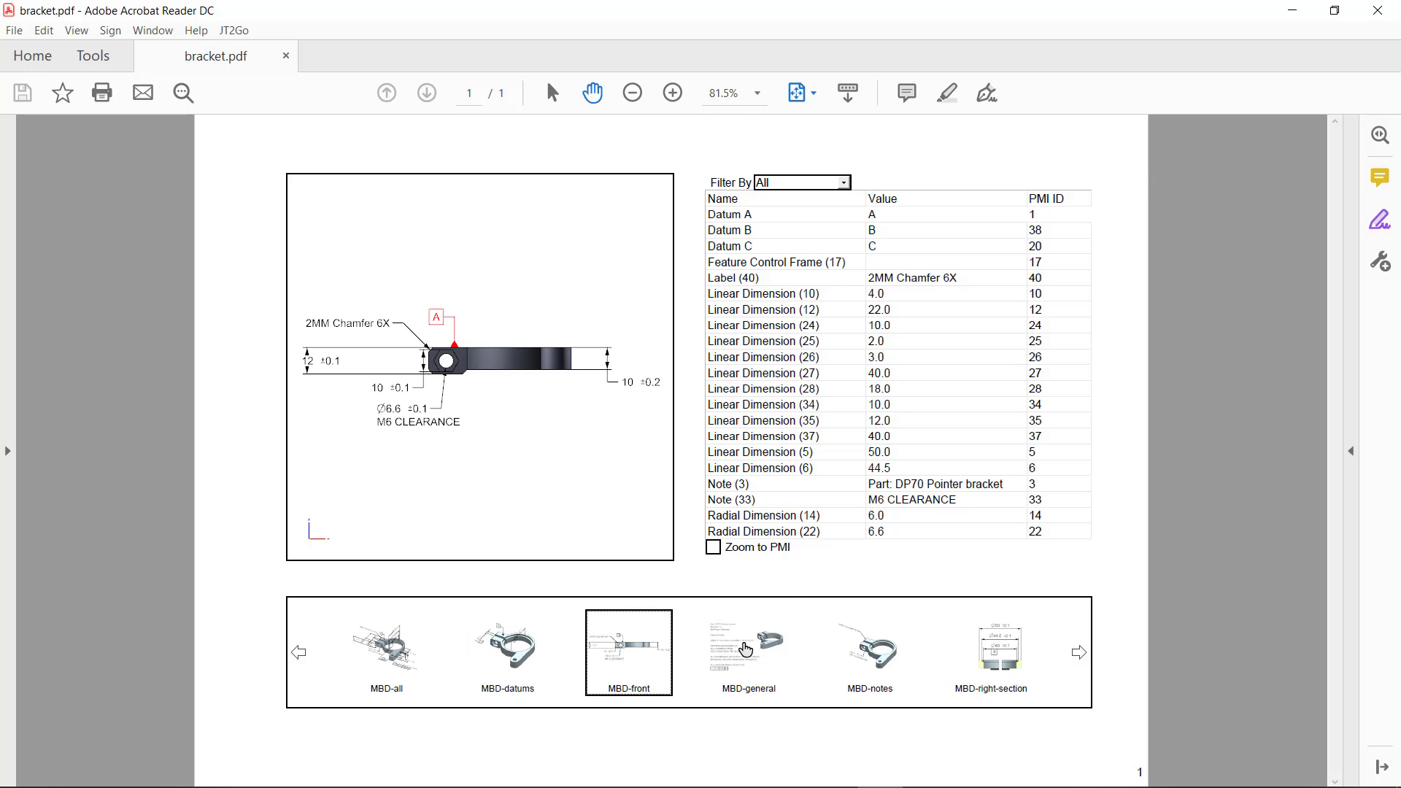
pyautogui.click(745, 650)
pyautogui.click(874, 648)
pyautogui.click(993, 662)
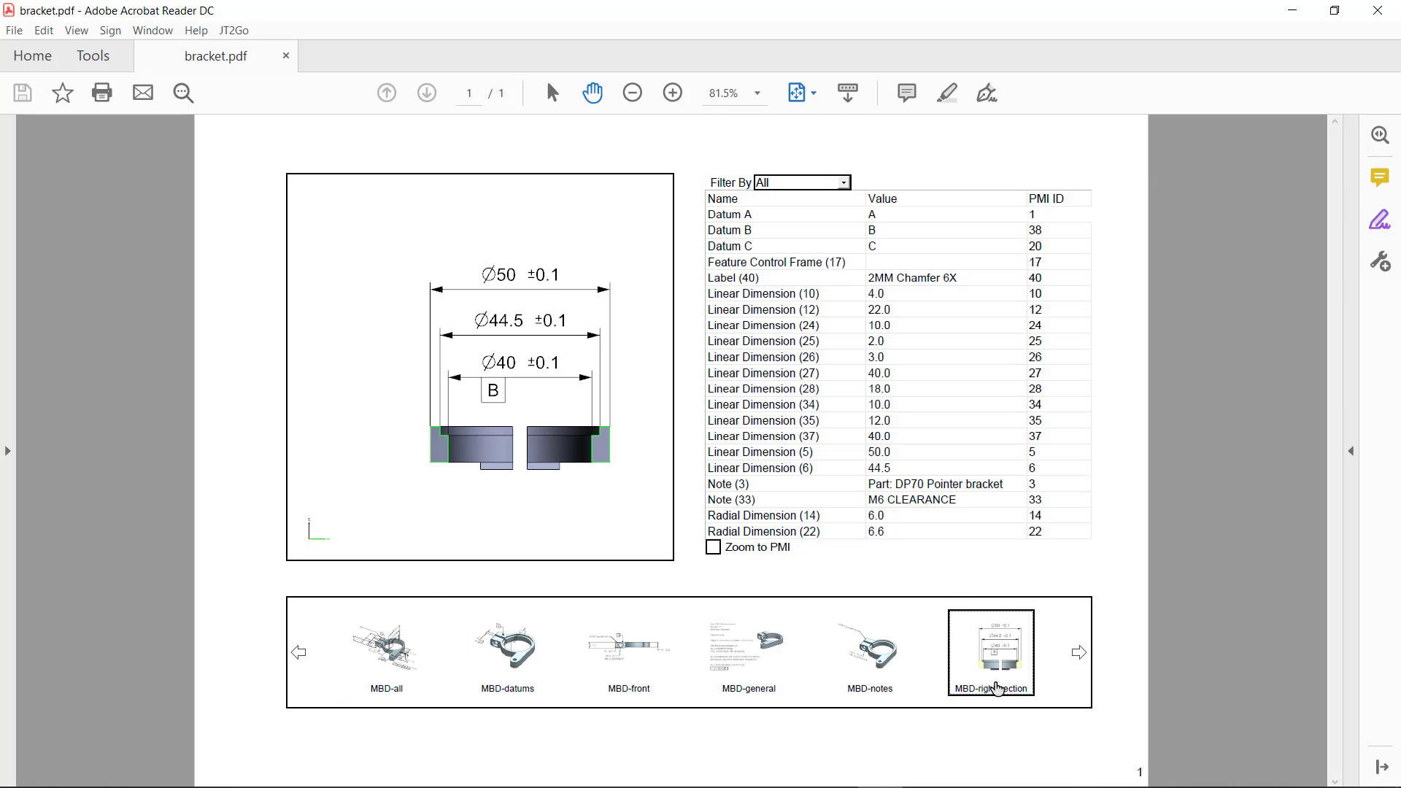
# Switch the carousel through the MBD-notes, MBD-general and MBD-datums views.
pyautogui.click(865, 666)
pyautogui.click(737, 666)
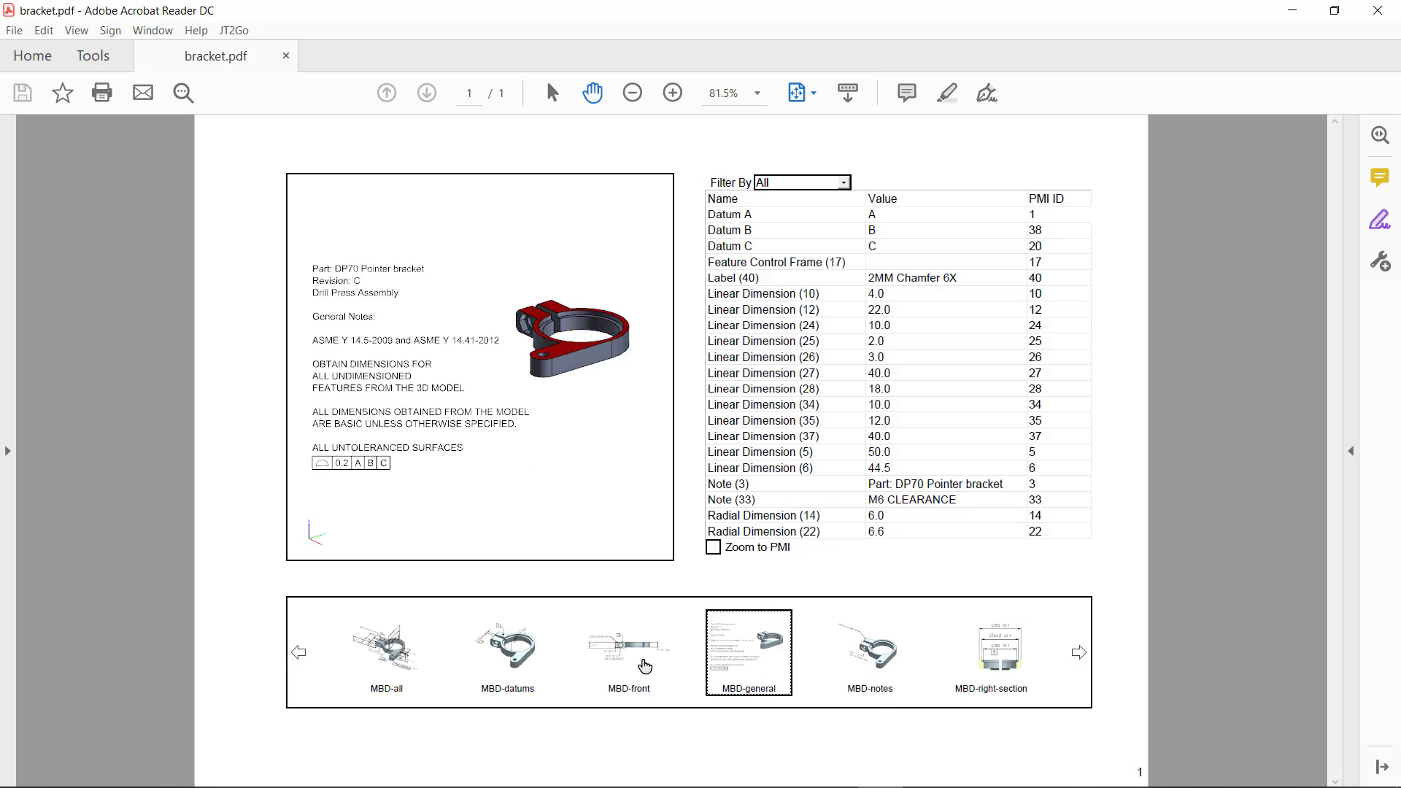
pyautogui.click(463, 652)
# Highlight Datums A, B, C, Feature Control Frame (17) and Label (40) from the PMI table.
pyautogui.click(362, 651)
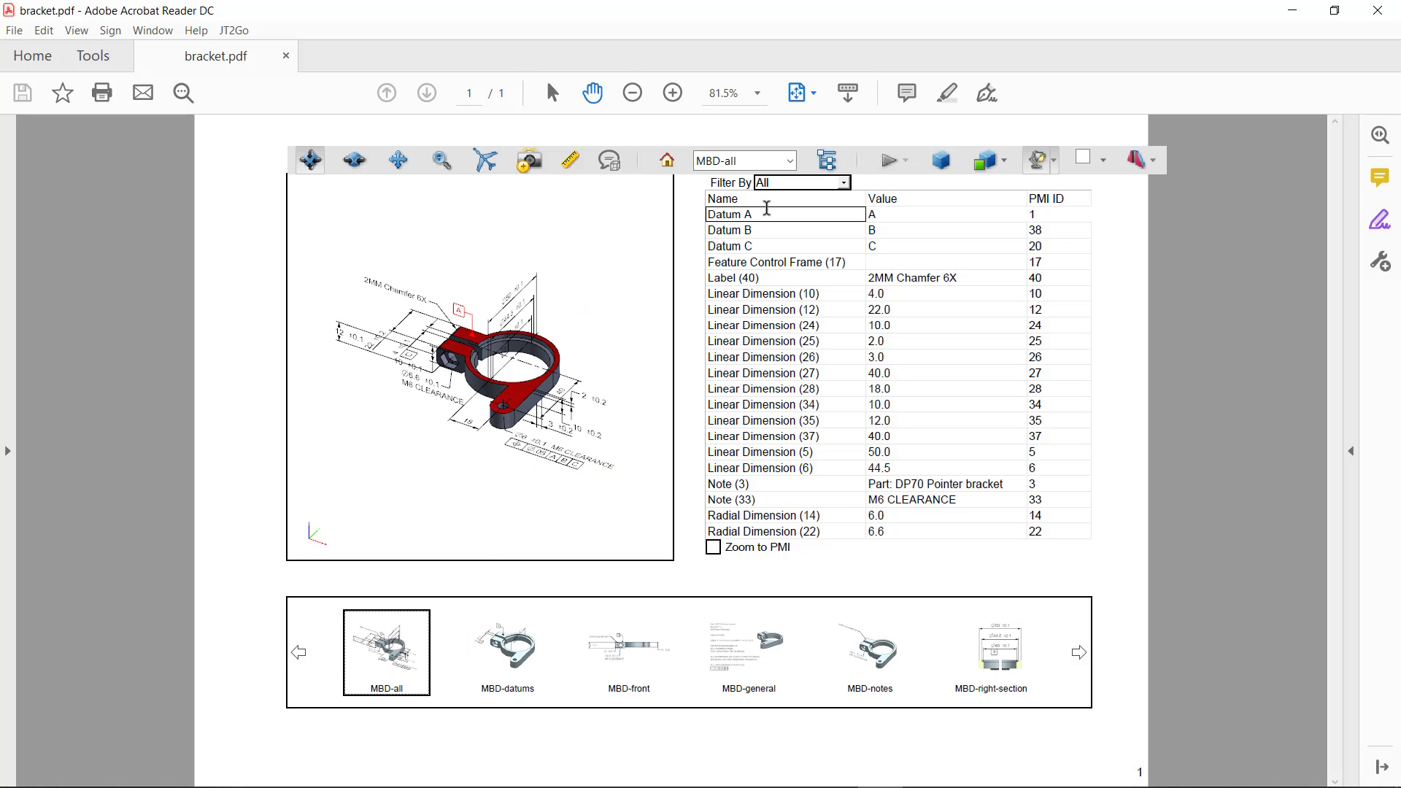
pyautogui.click(748, 230)
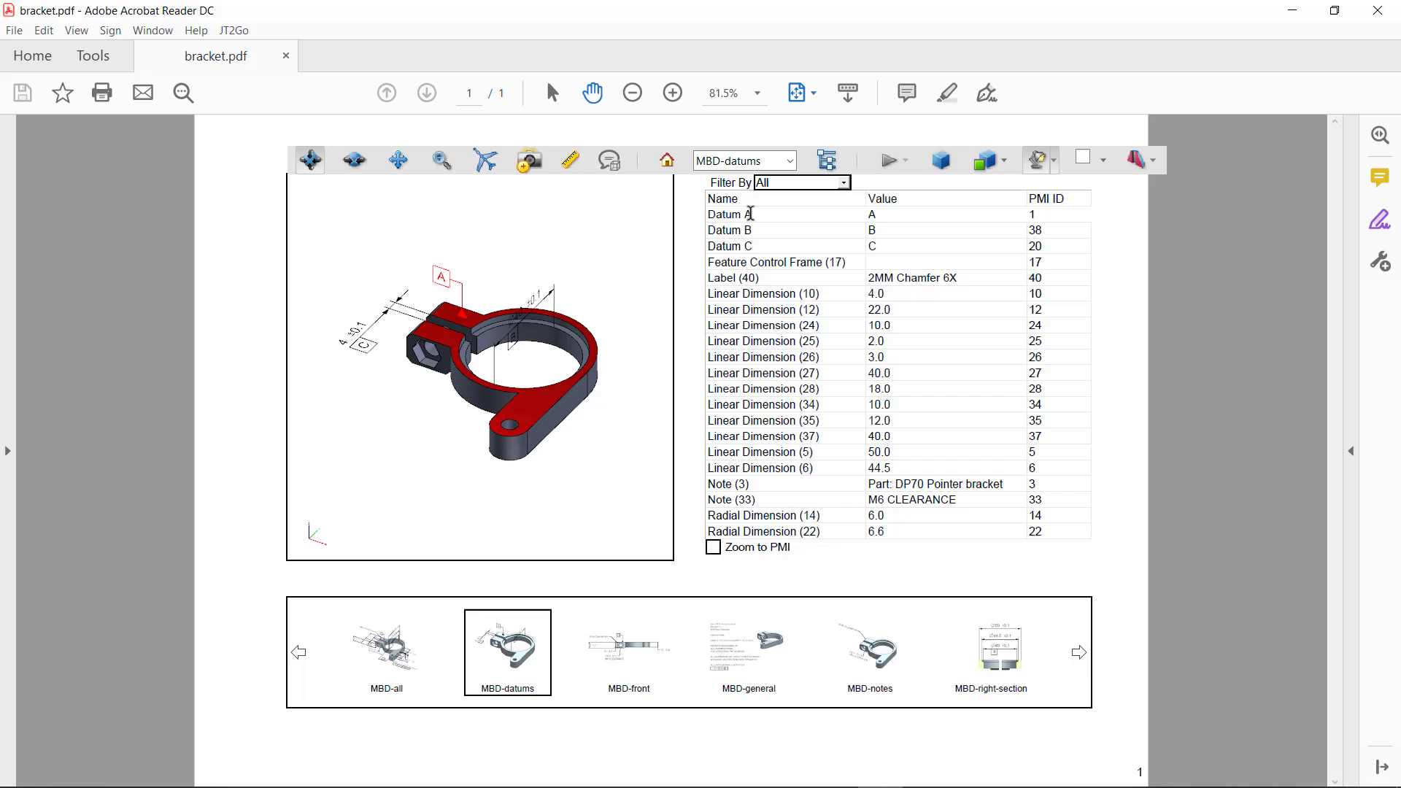
pyautogui.click(747, 231)
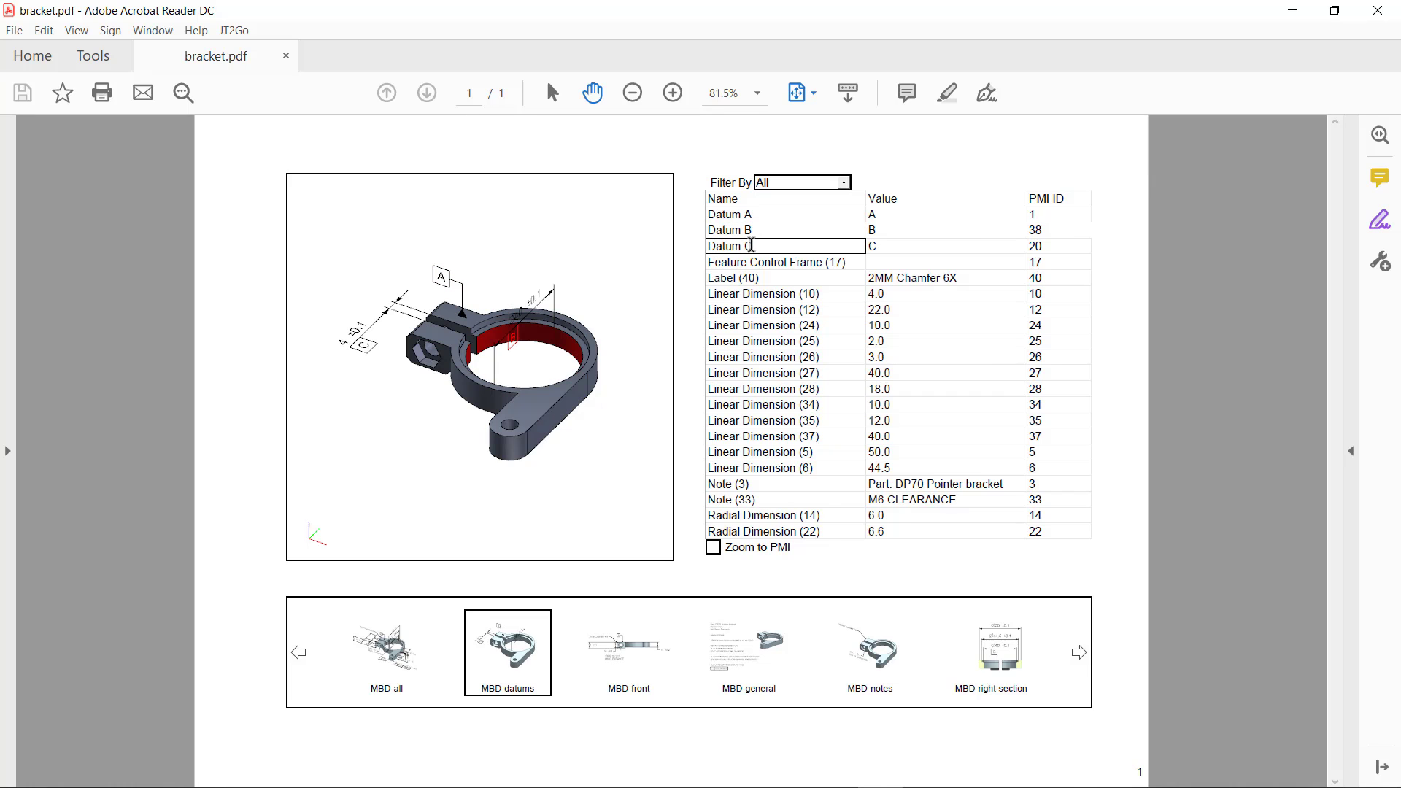
pyautogui.click(751, 246)
pyautogui.click(754, 262)
pyautogui.click(756, 278)
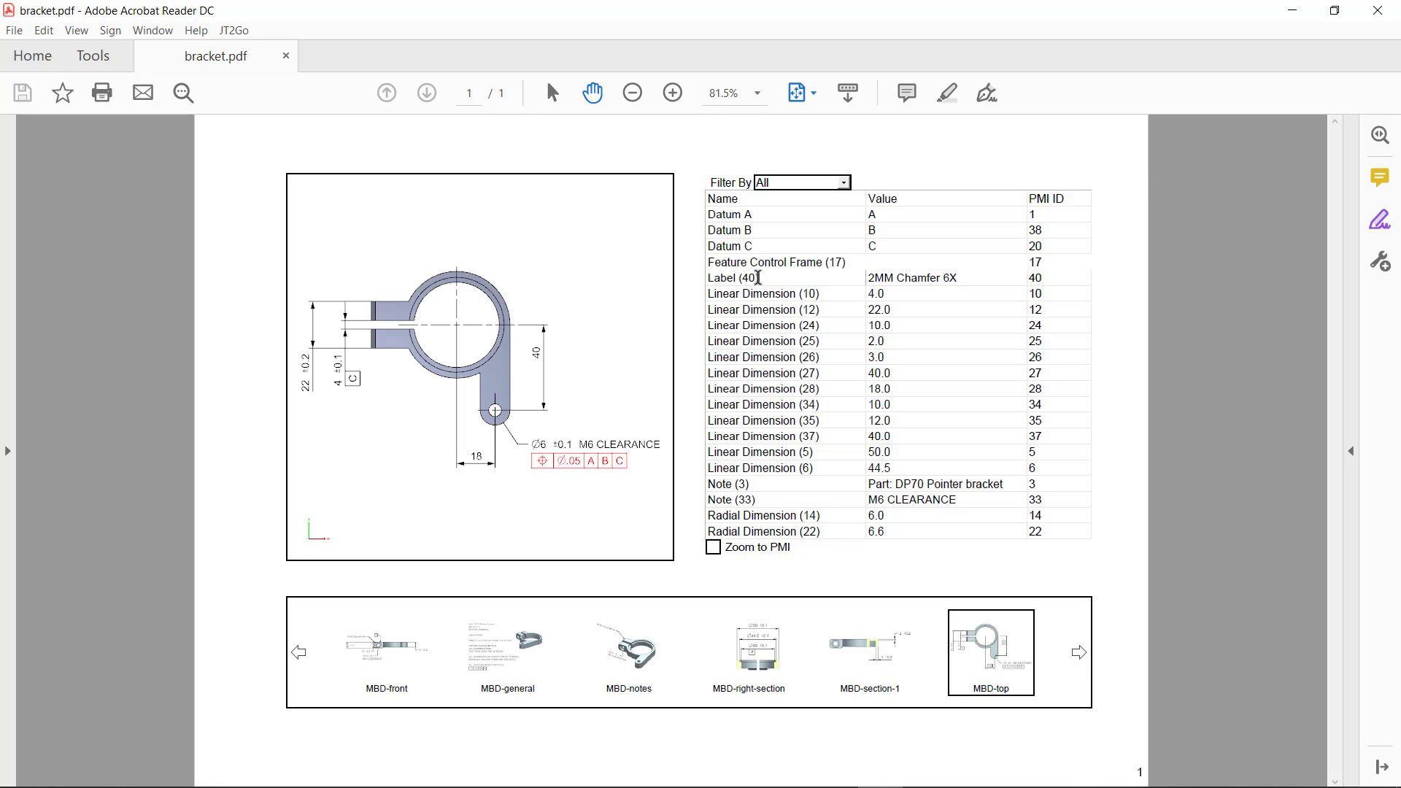
pyautogui.click(760, 294)
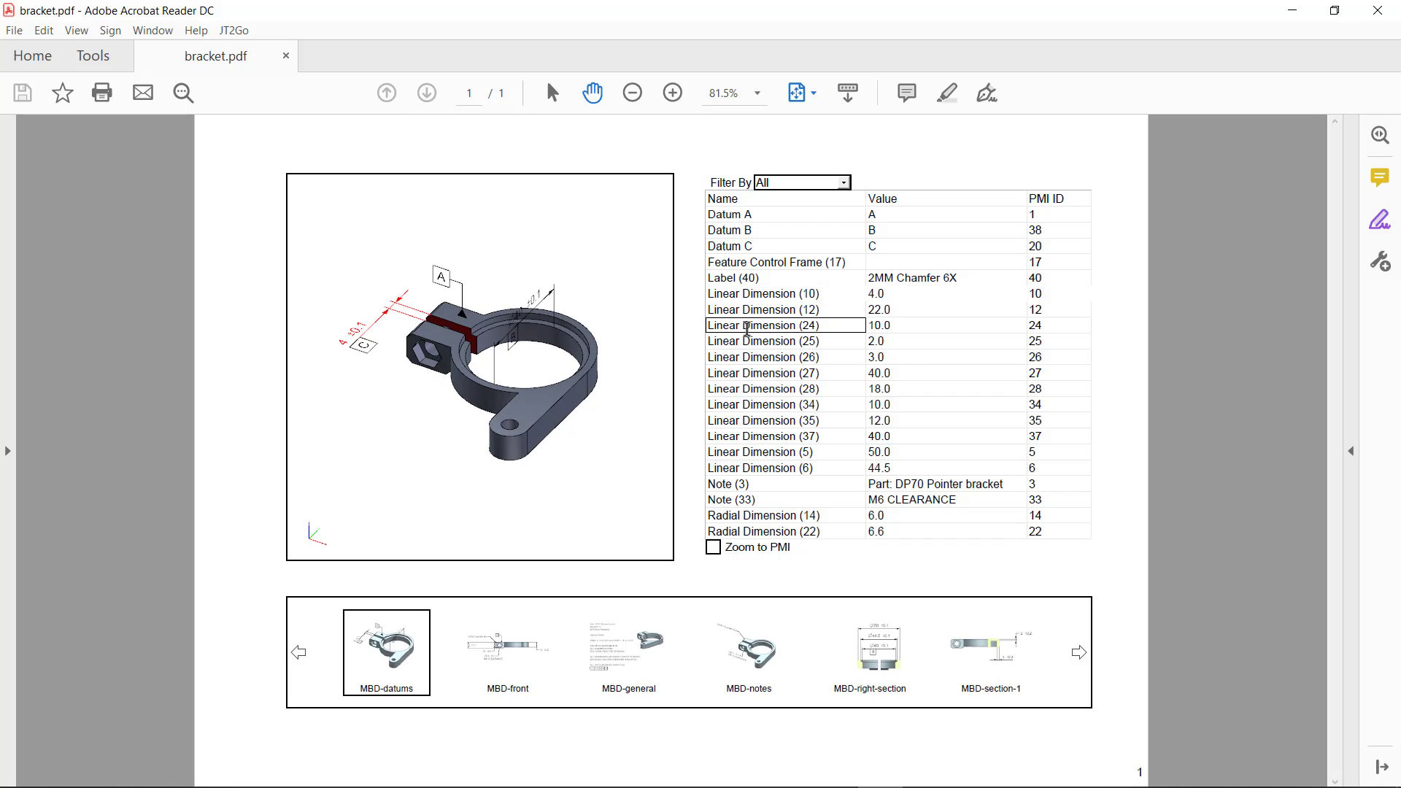
# Highlight Linear Dimensions (26), (27), (28), (34), (35), (37) and (5) from the PMI table.
pyautogui.click(745, 357)
pyautogui.click(745, 373)
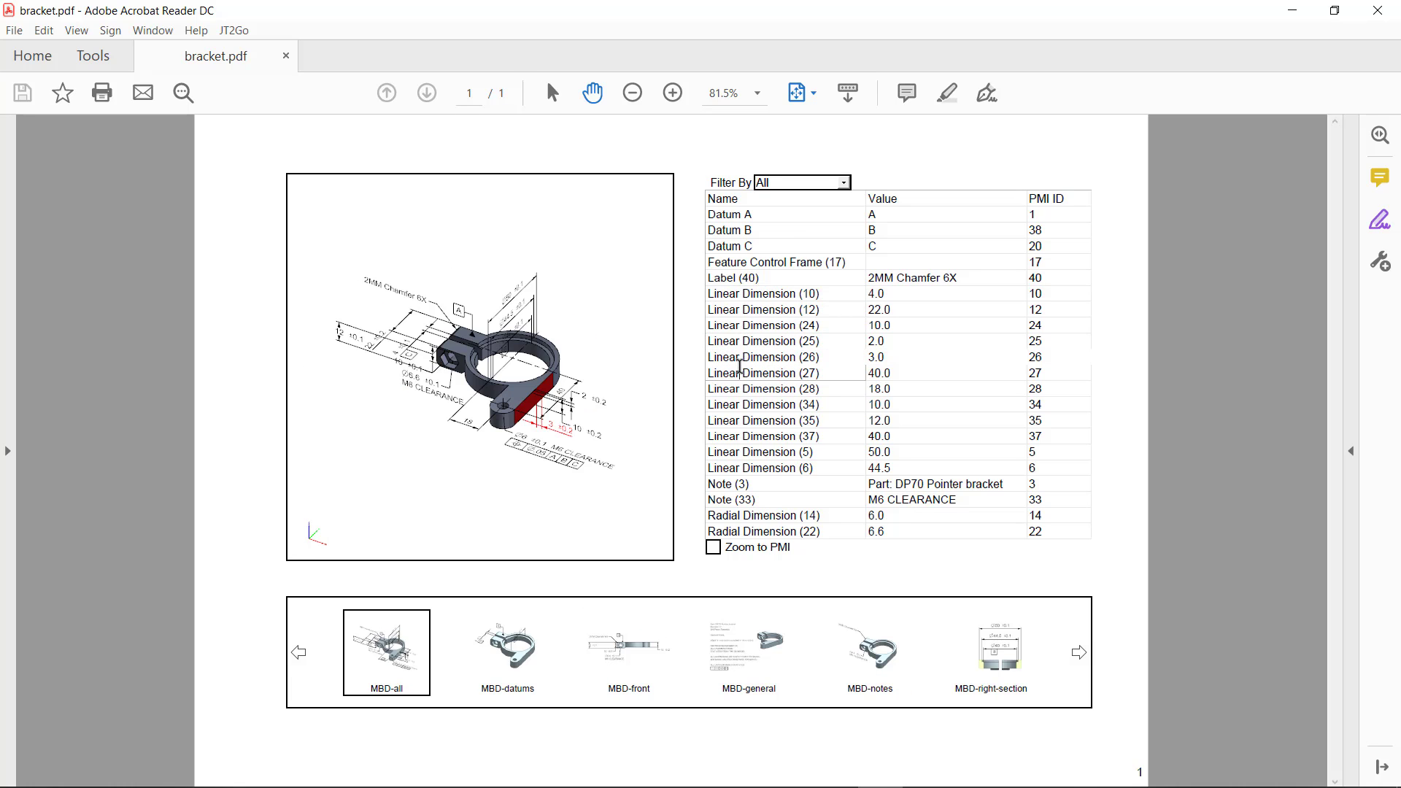
pyautogui.click(744, 382)
pyautogui.click(745, 404)
pyautogui.click(746, 421)
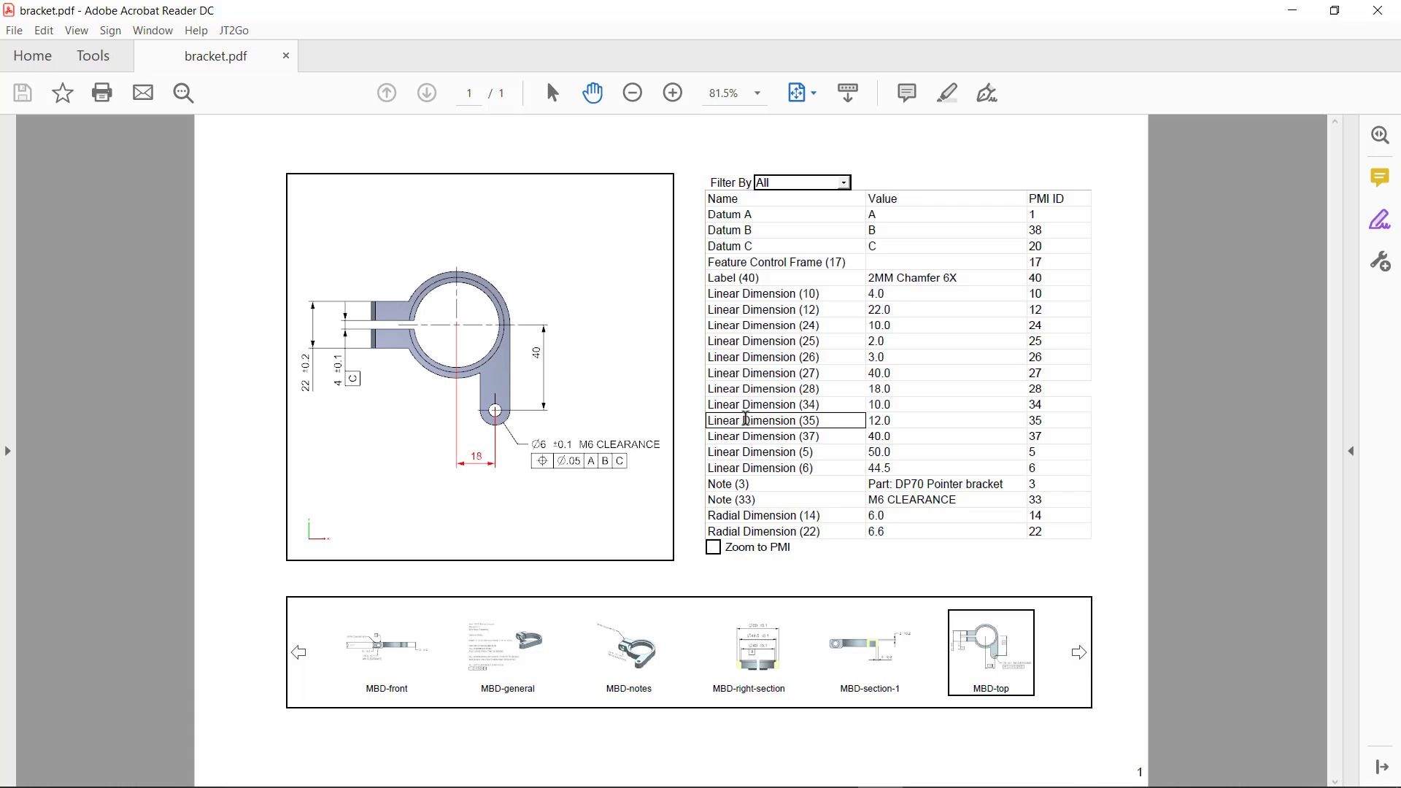
pyautogui.click(748, 436)
pyautogui.click(749, 452)
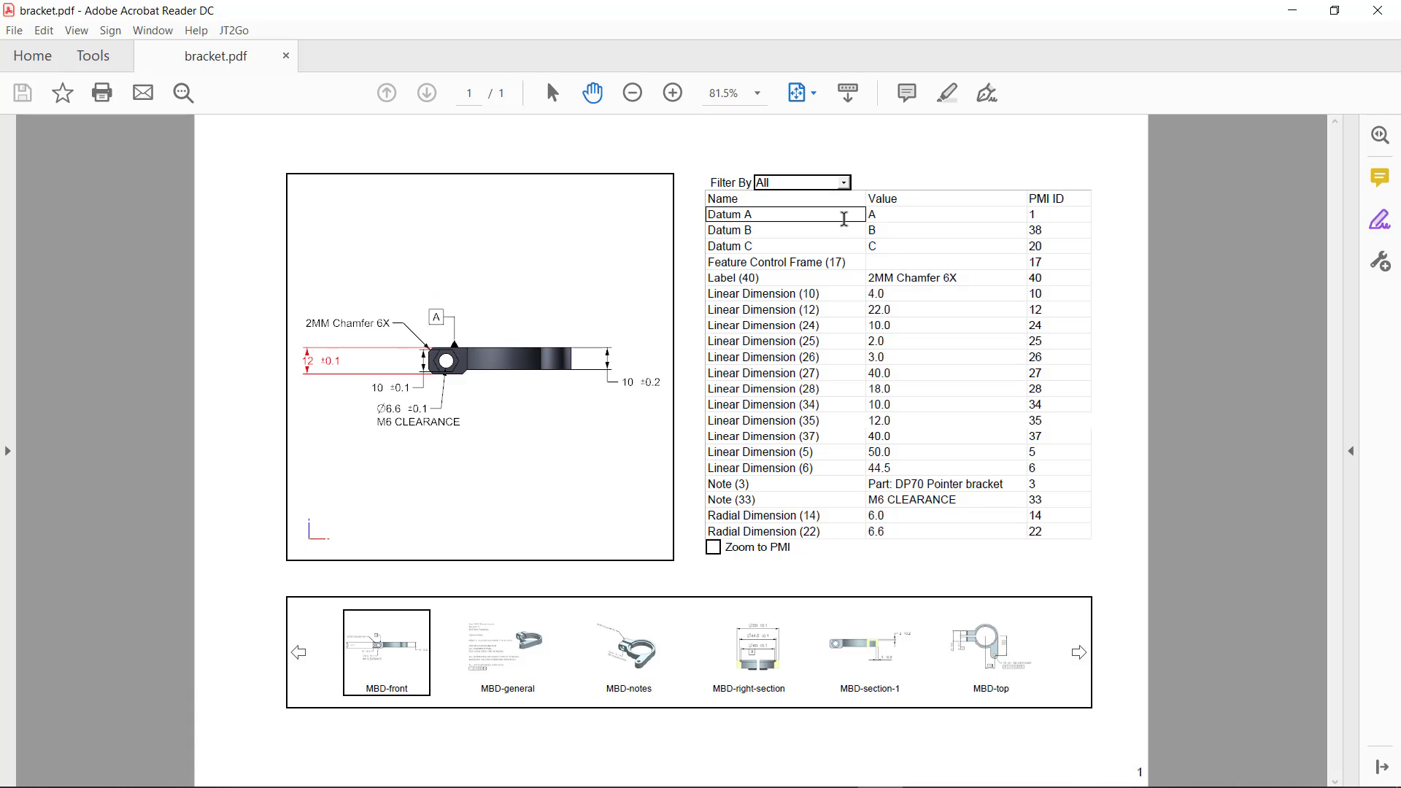
pyautogui.click(847, 186)
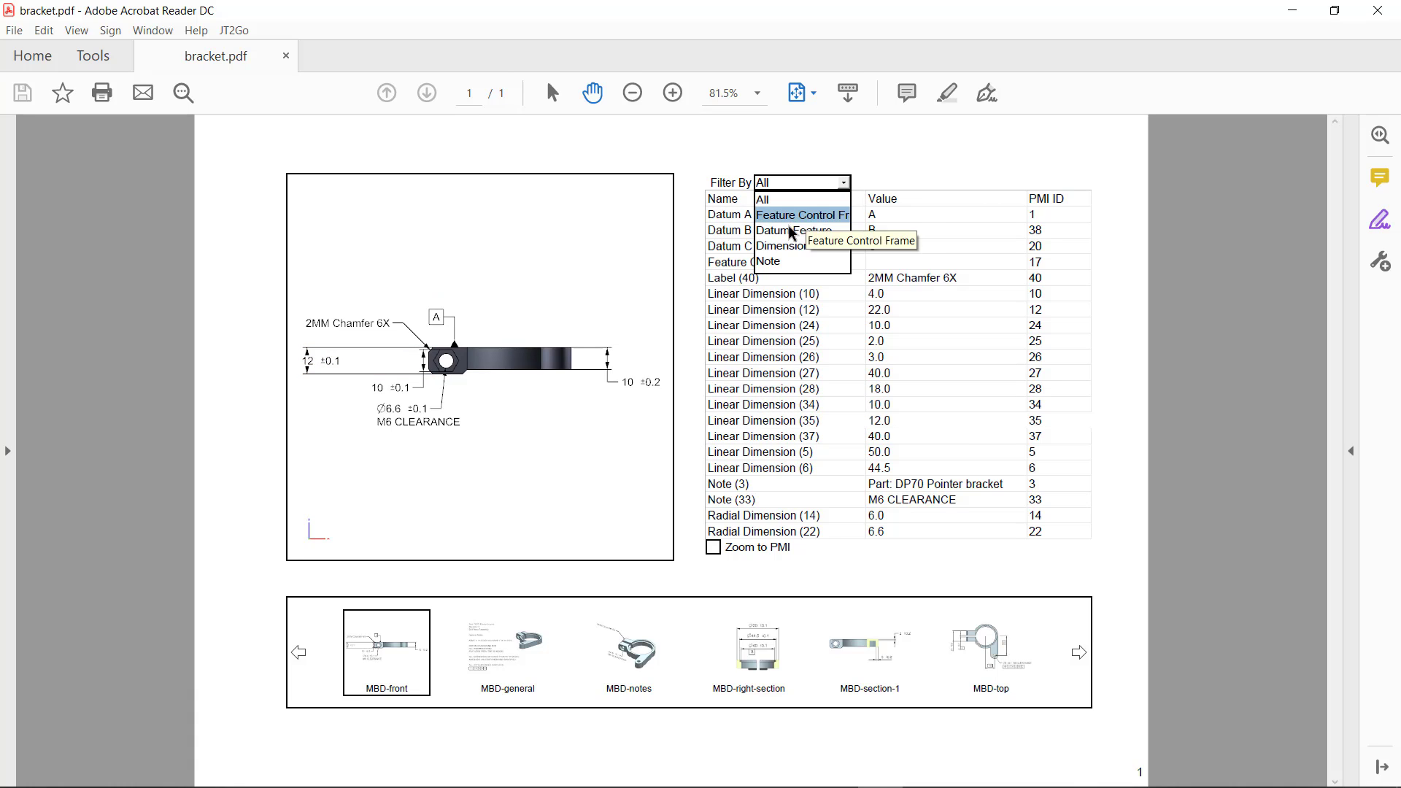
pyautogui.click(787, 246)
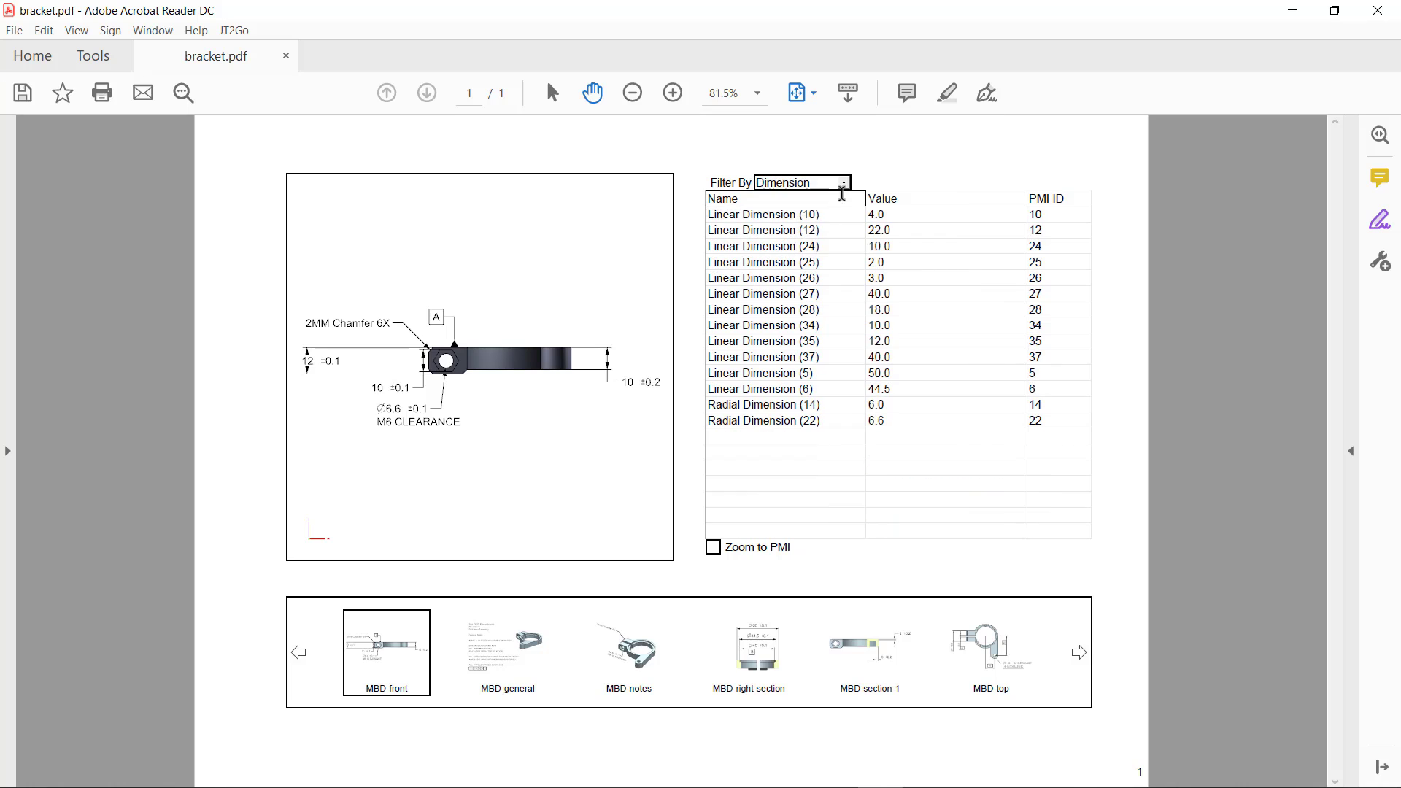
pyautogui.click(844, 182)
pyautogui.click(790, 216)
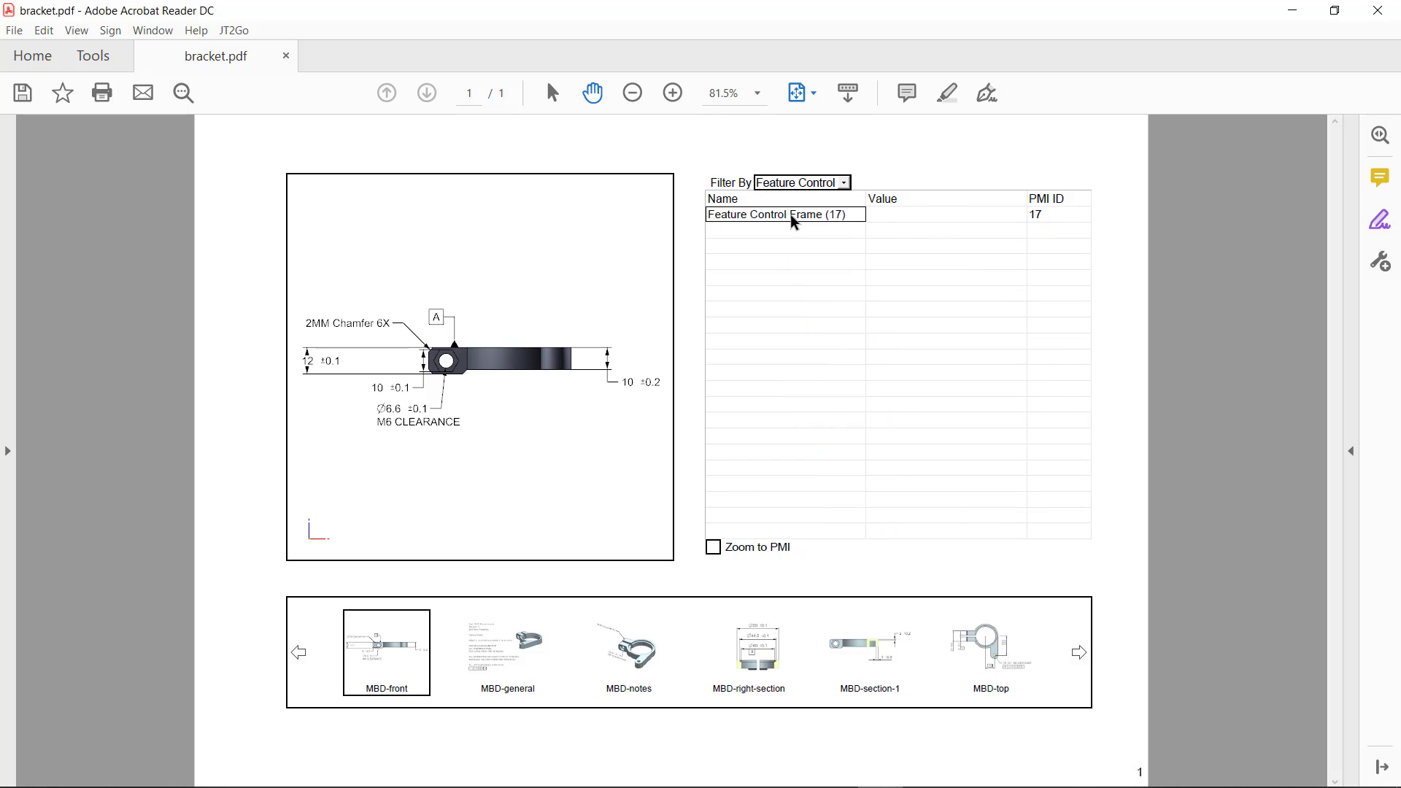
pyautogui.click(834, 182)
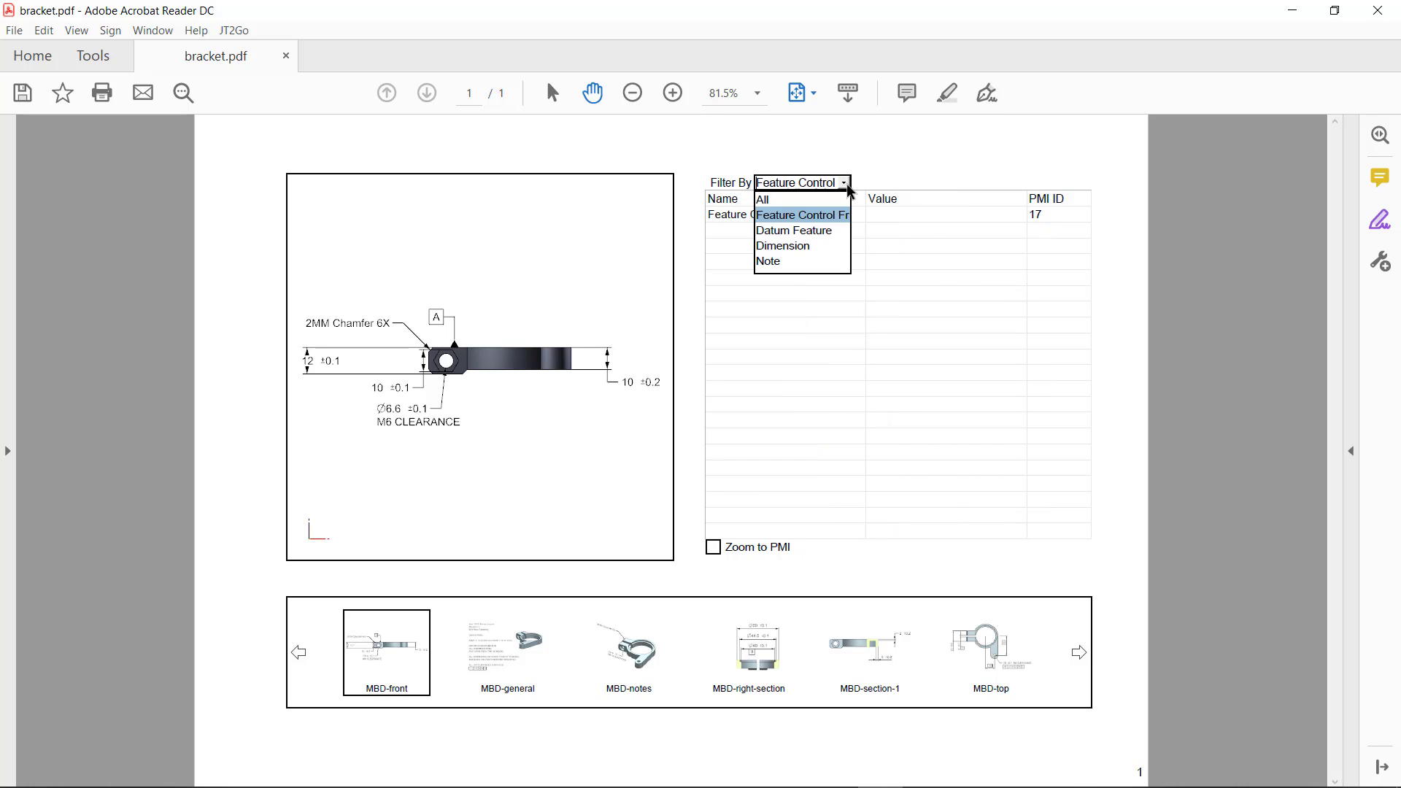
pyautogui.click(773, 200)
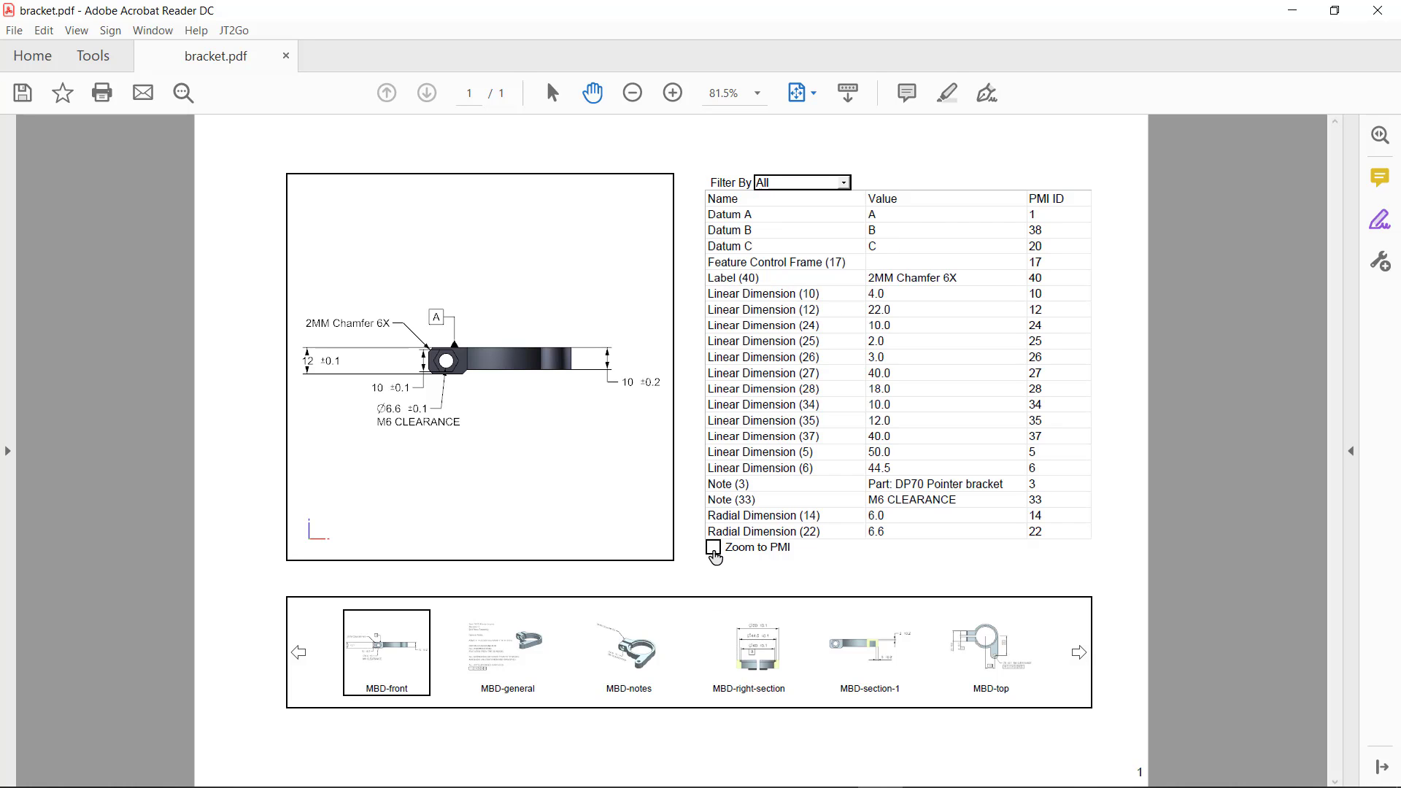
# Enable Zoom to PMI and zoom onto Linear Dimensions (26), (27), (35), (37), (5) and (6).
pyautogui.click(715, 552)
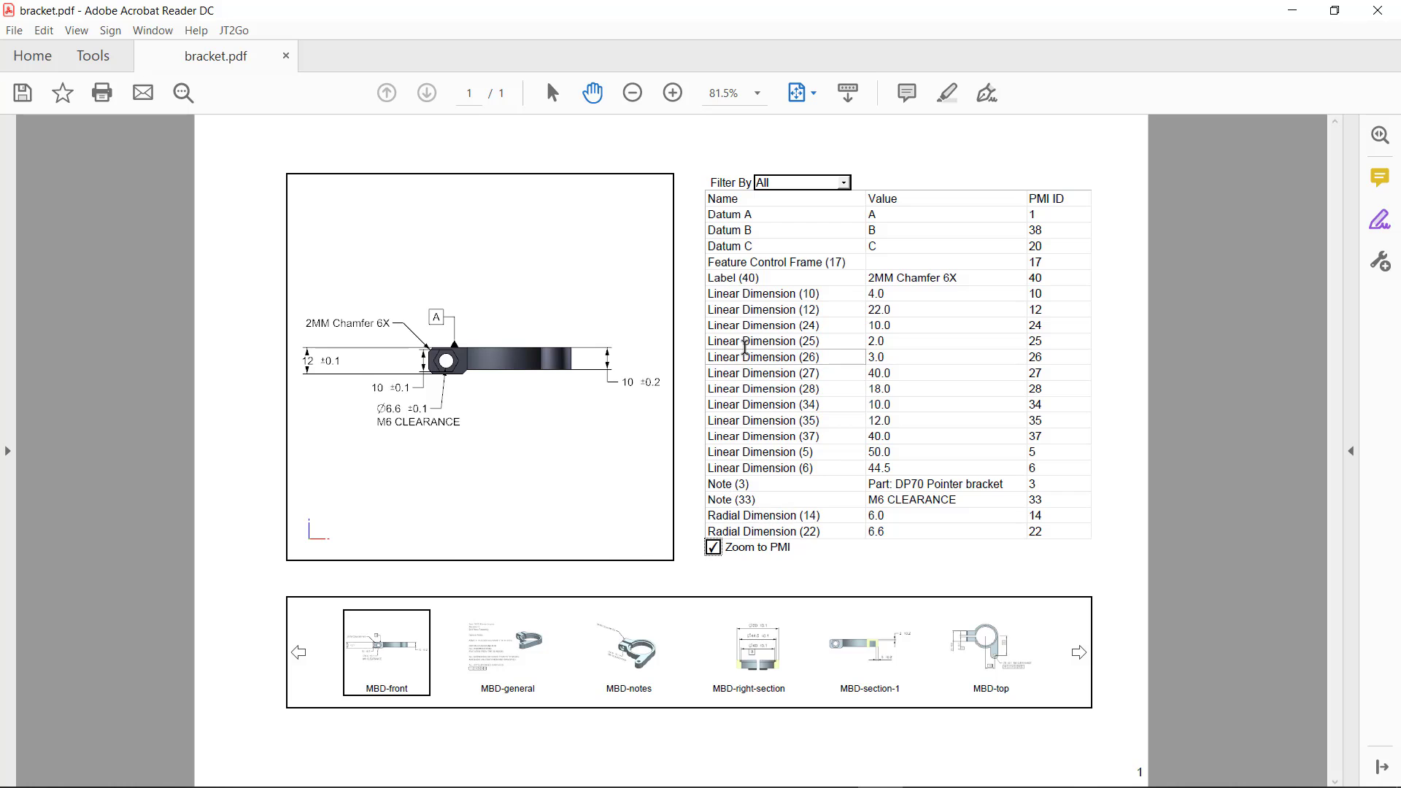
pyautogui.click(746, 348)
pyautogui.click(751, 372)
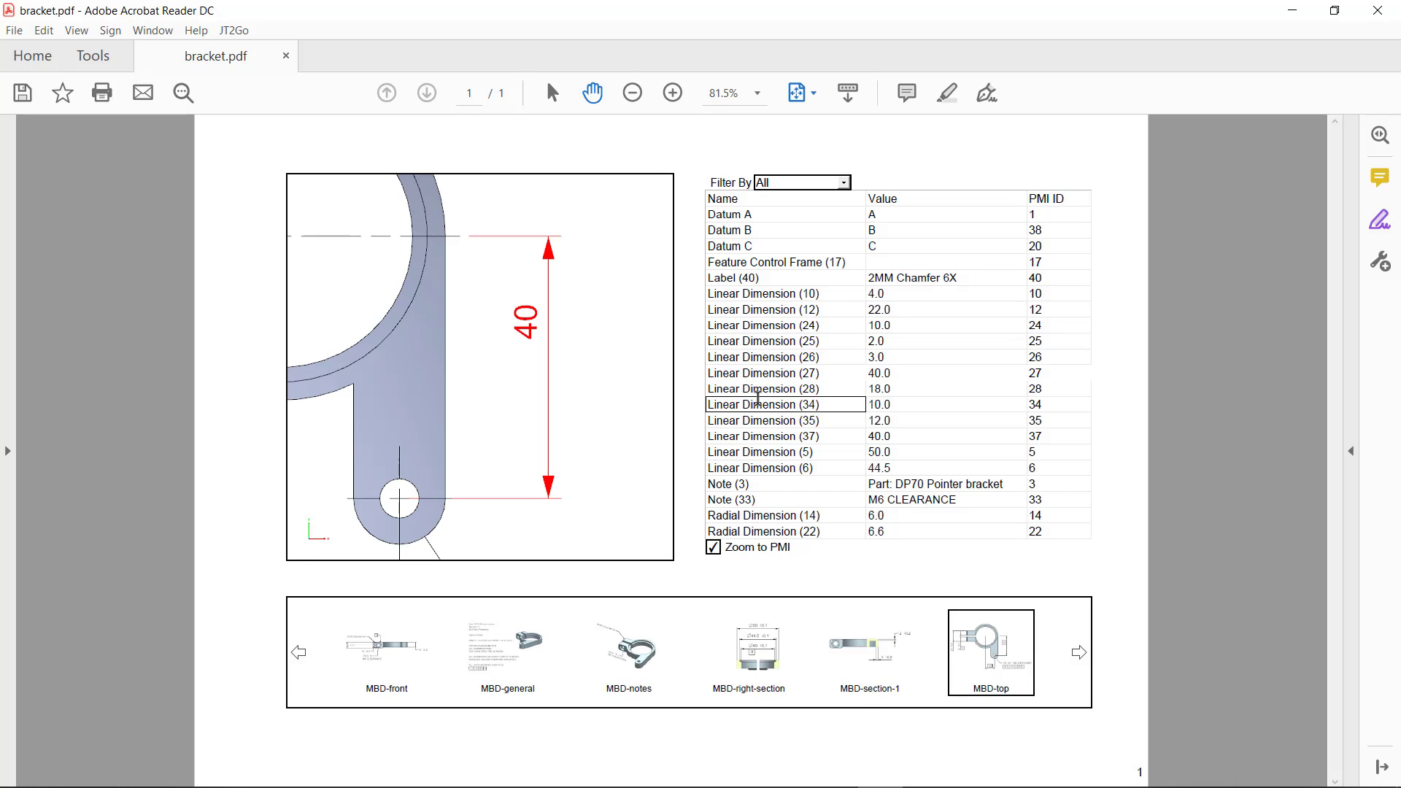
pyautogui.click(758, 418)
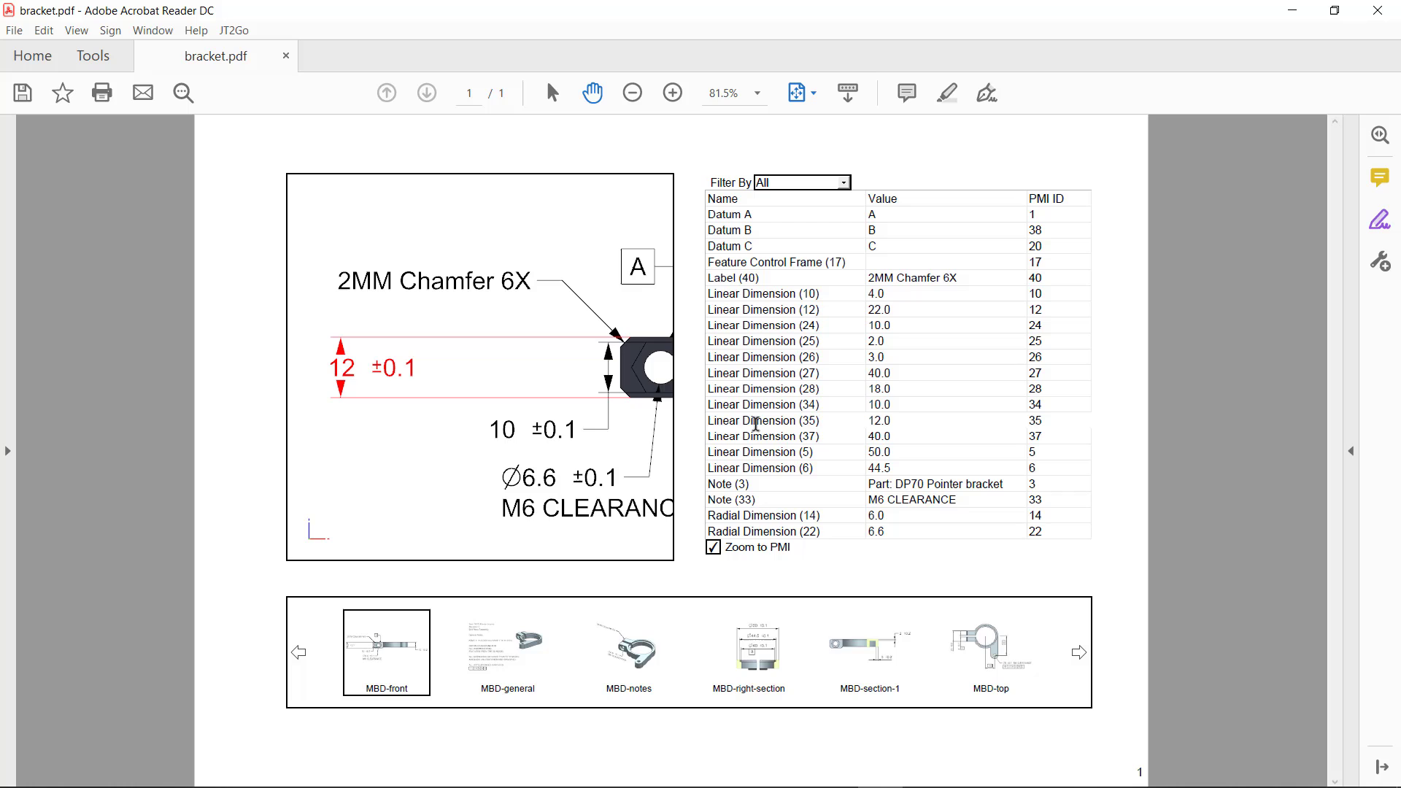
pyautogui.click(752, 436)
pyautogui.click(750, 452)
pyautogui.click(748, 465)
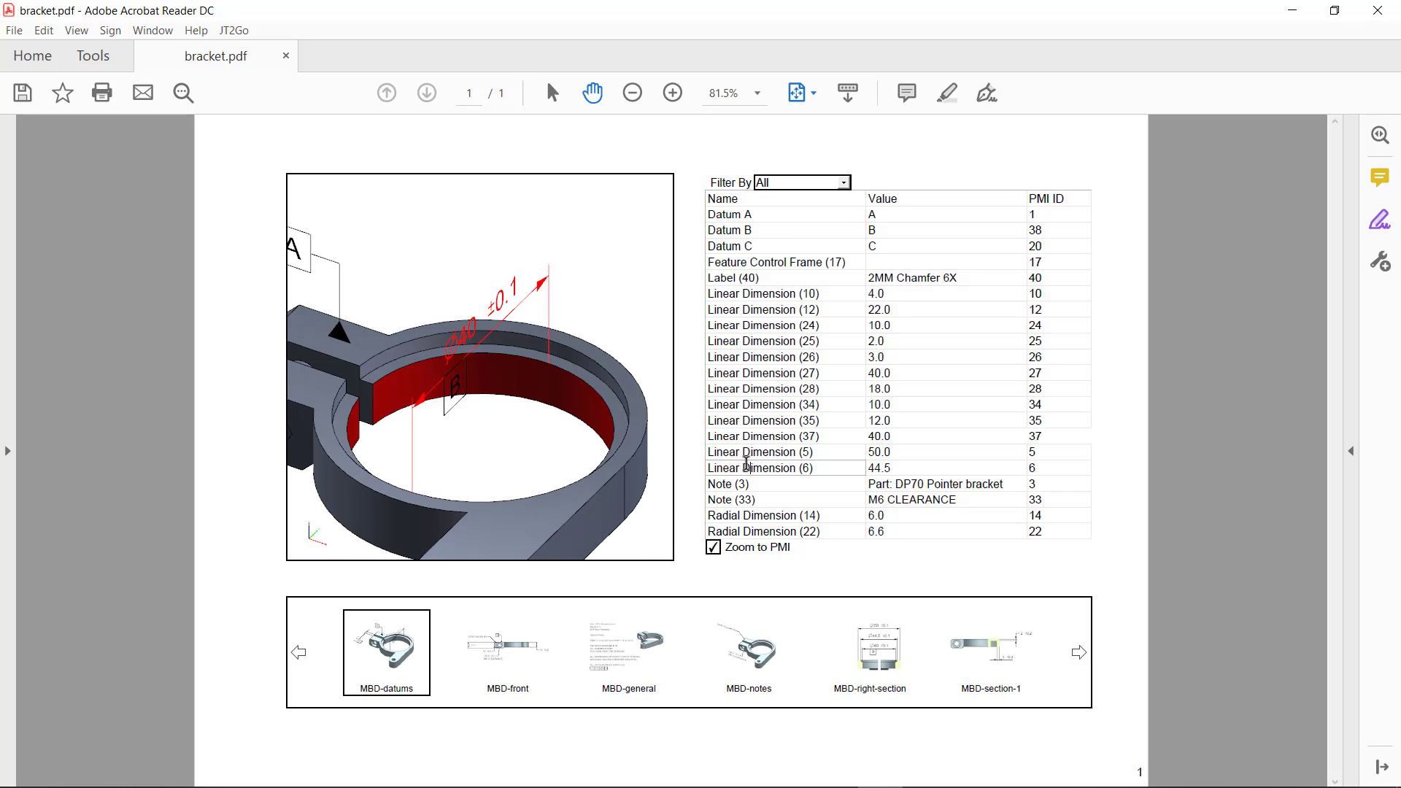
# Zoom onto Note (3), Note (33), the Feature Control Frame and Datum C, then disable Zoom to PMI.
pyautogui.click(741, 485)
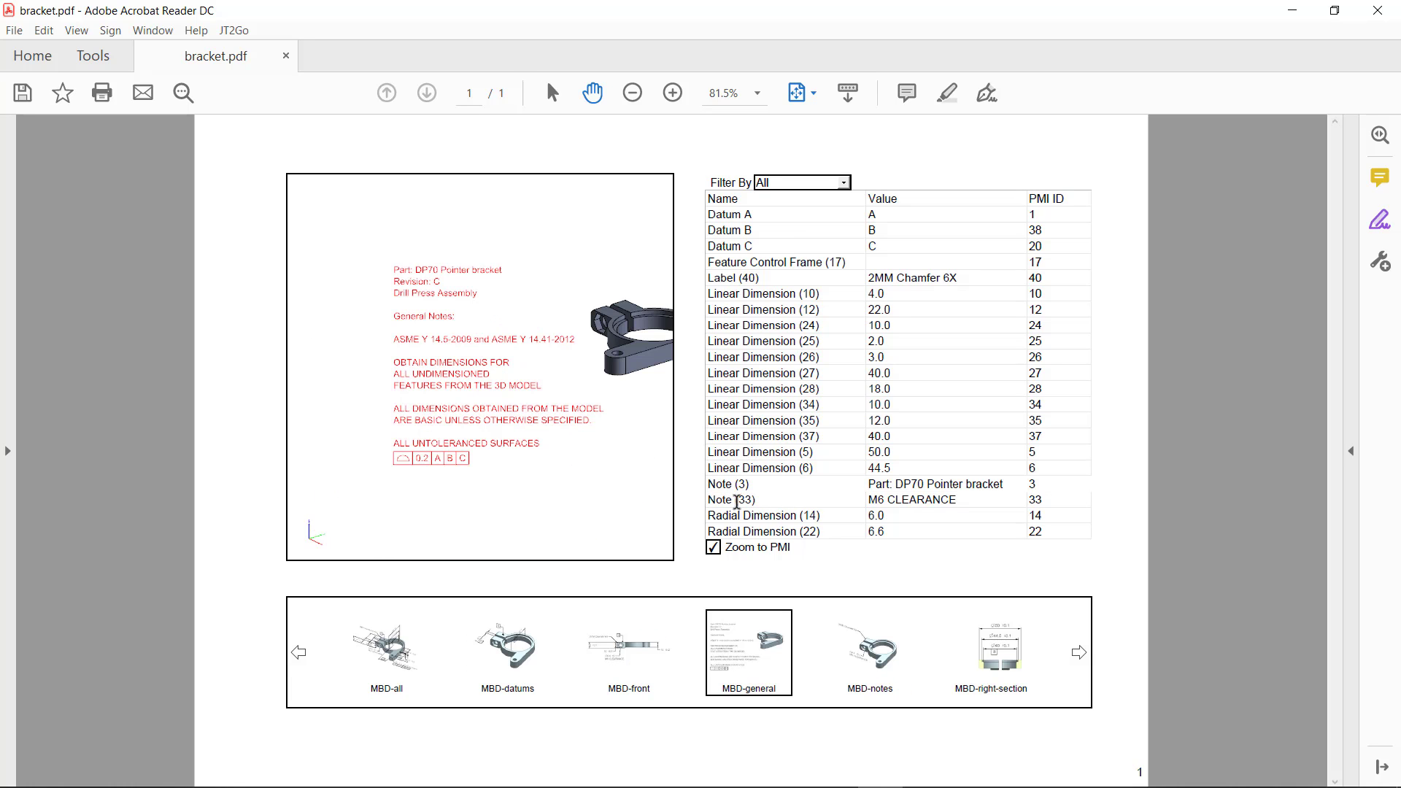
pyautogui.click(751, 325)
pyautogui.click(754, 262)
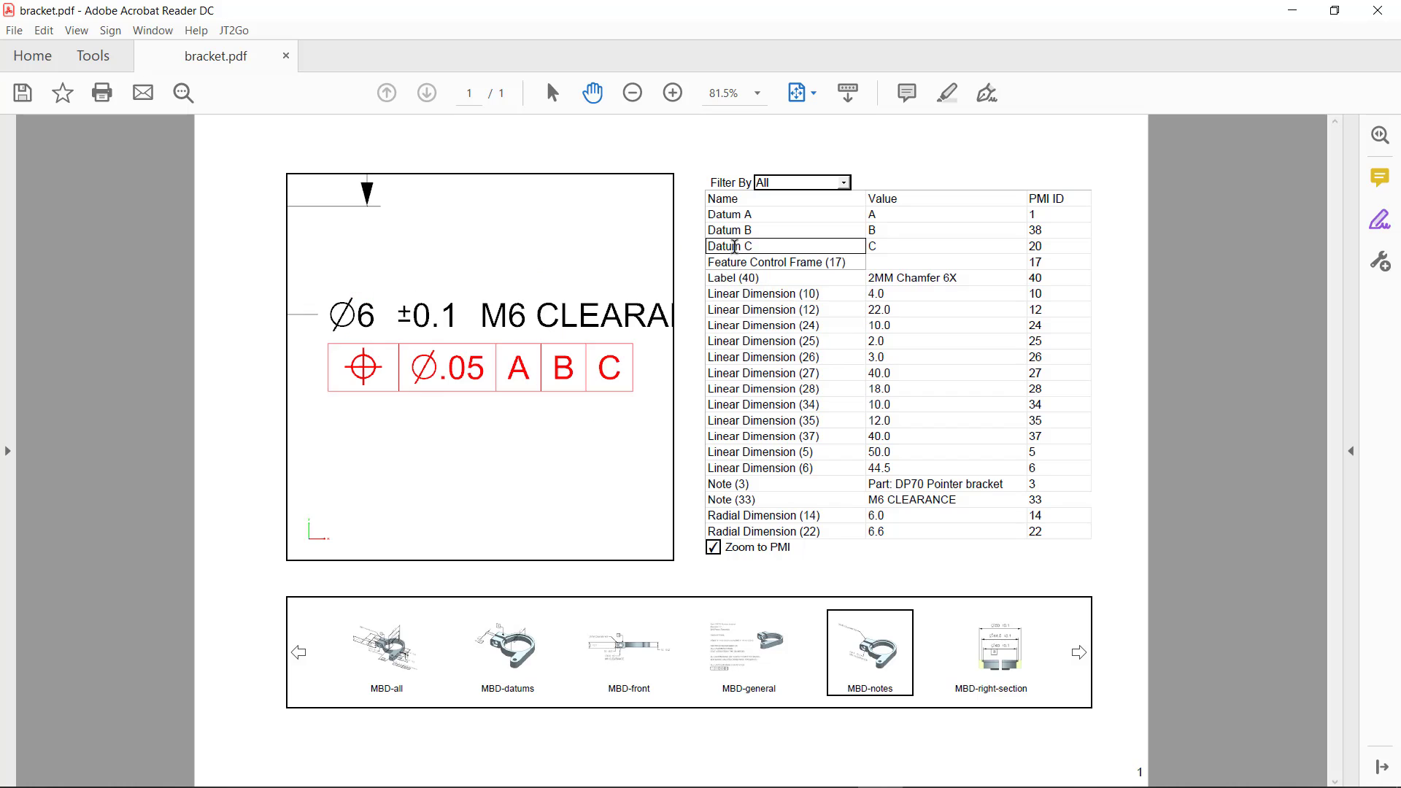
pyautogui.click(751, 246)
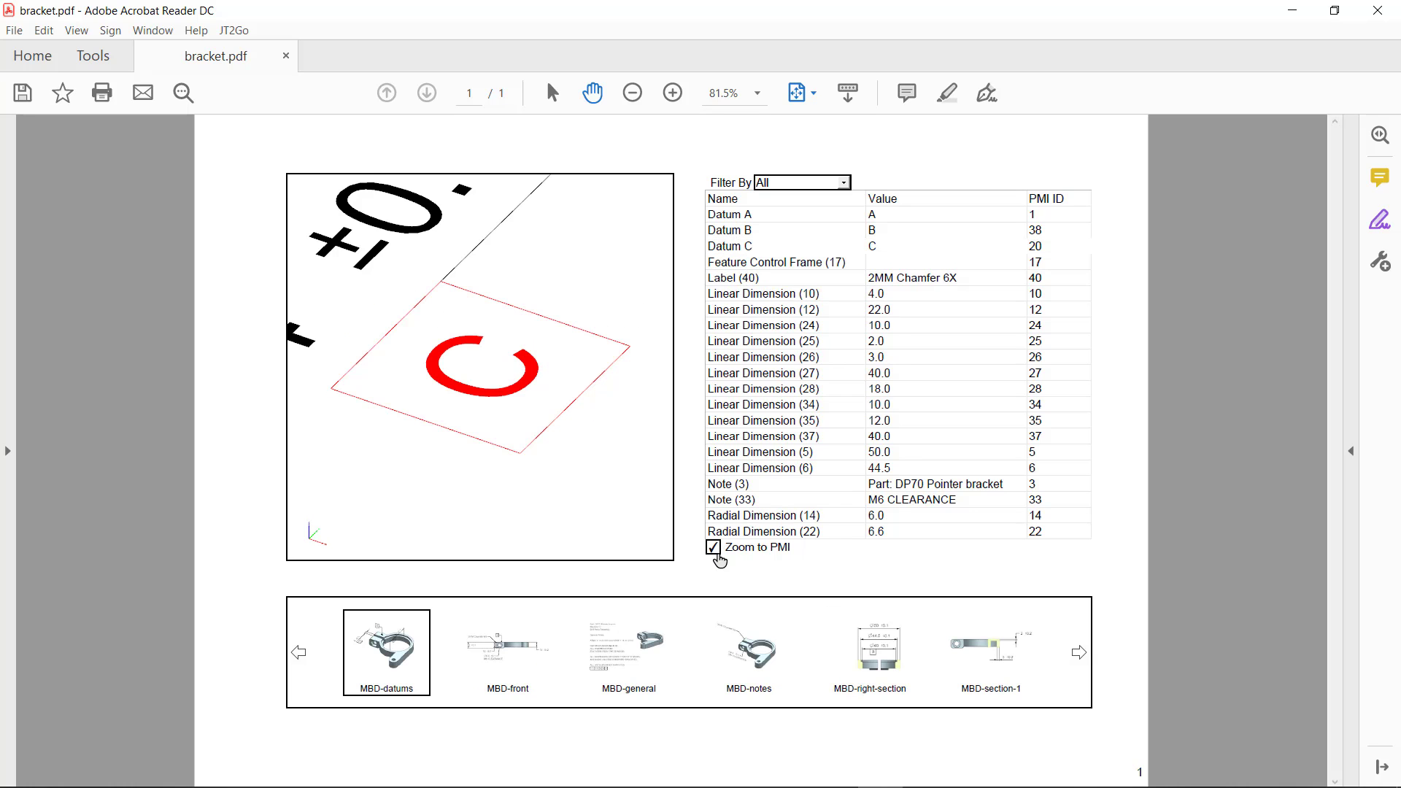
pyautogui.click(714, 547)
# Highlight Datum B, Datum A, Feature Control Frame (17) and Label (40) on the whole bracket.
pyautogui.click(739, 232)
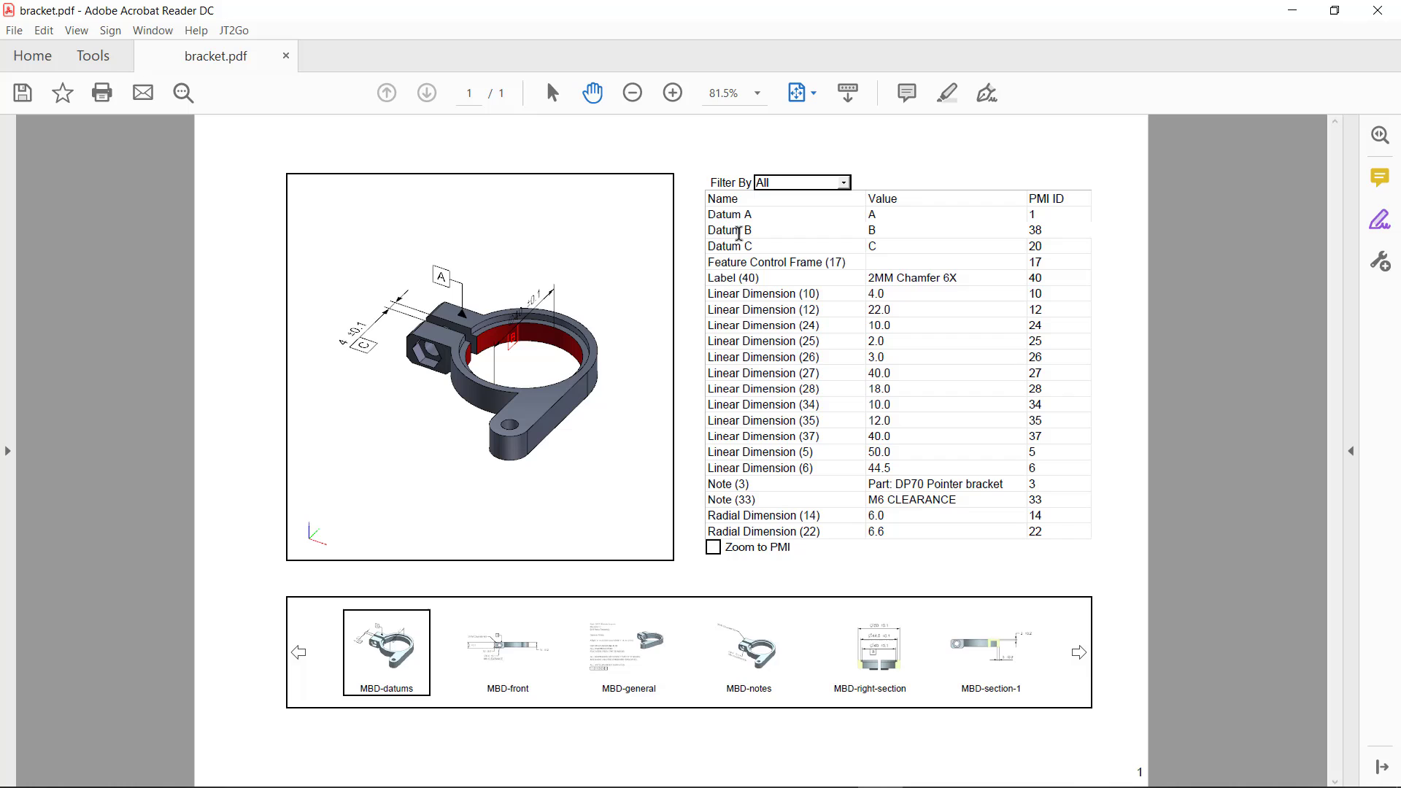
pyautogui.click(739, 215)
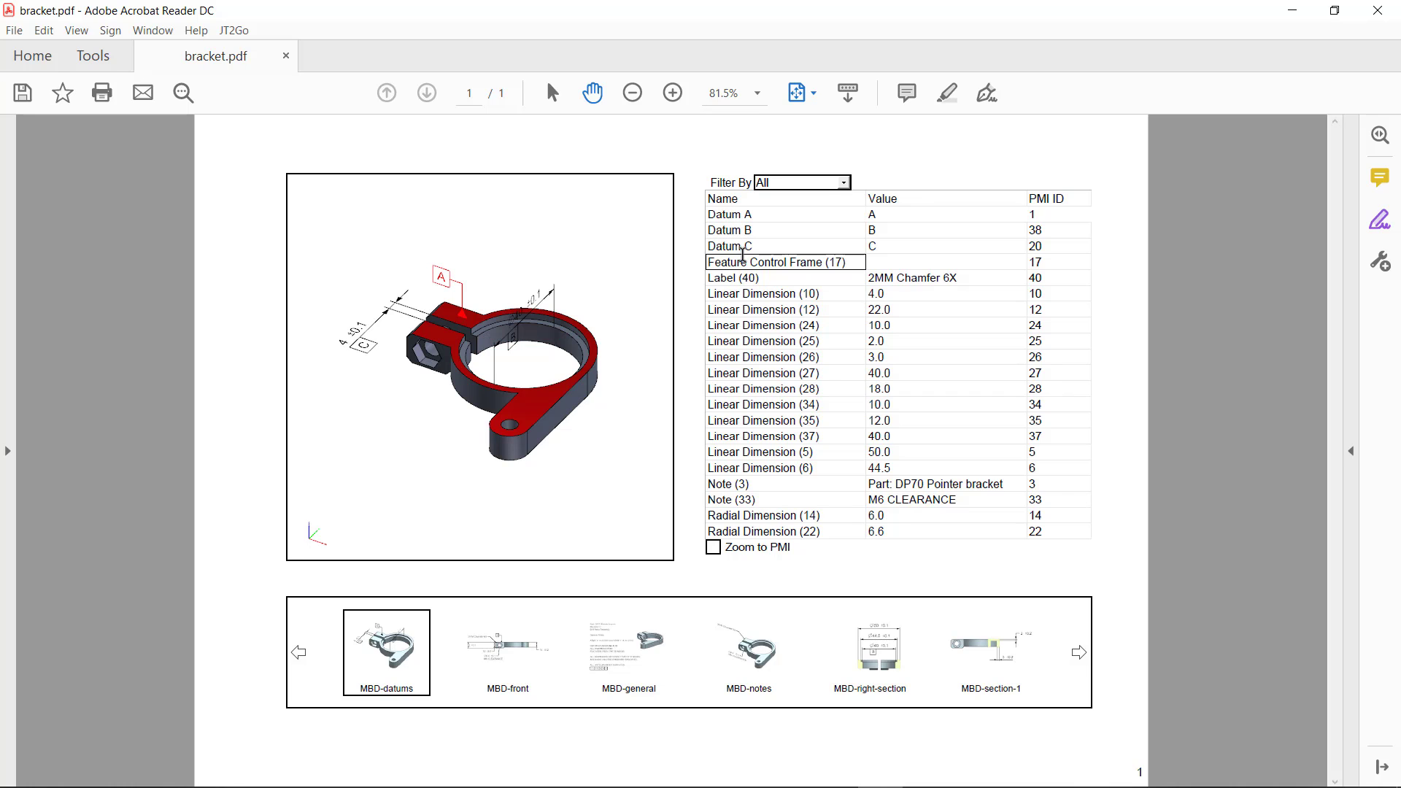
pyautogui.click(741, 262)
pyautogui.click(743, 278)
# Re-enable Zoom to PMI and zoom onto Datum B and Linear Dimension (12).
pyautogui.click(722, 547)
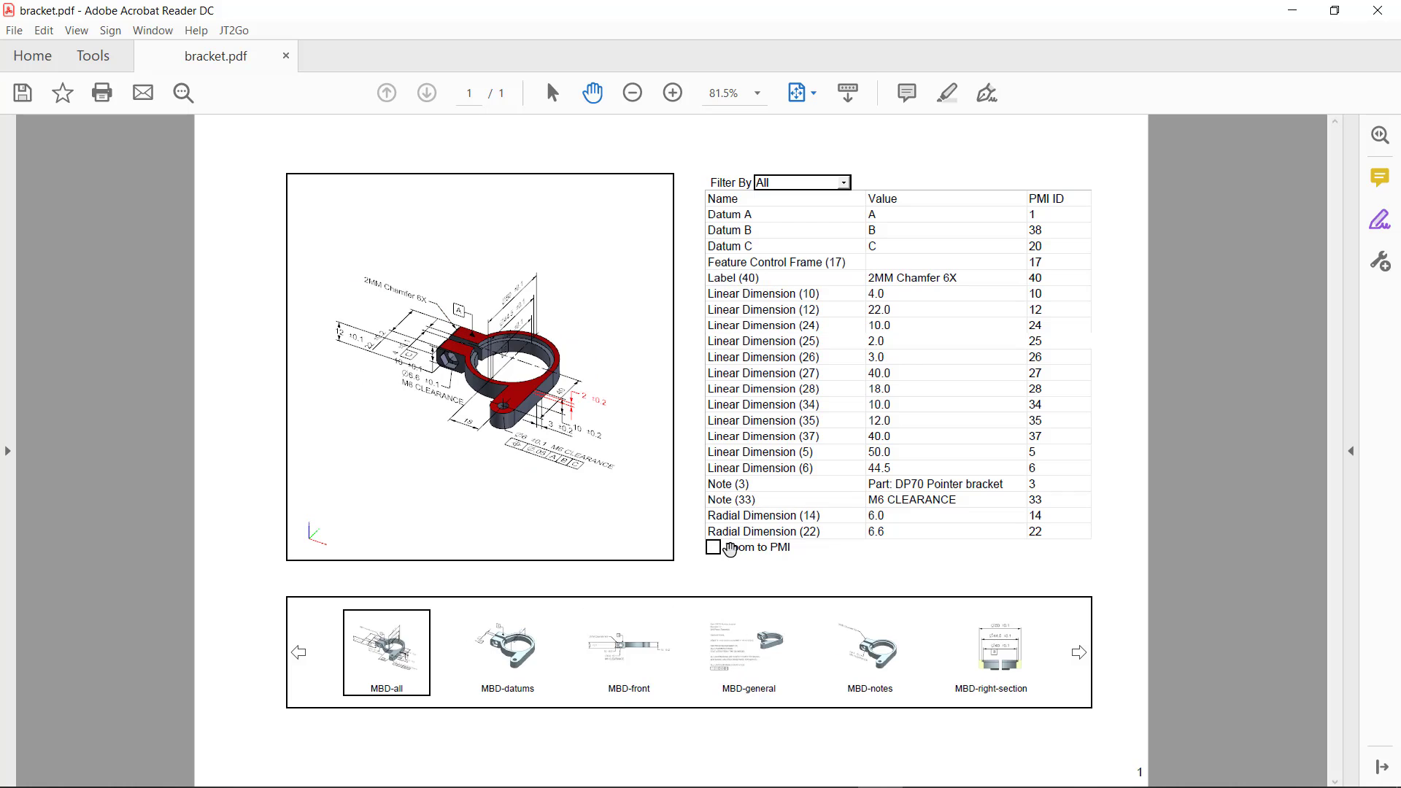
pyautogui.click(735, 230)
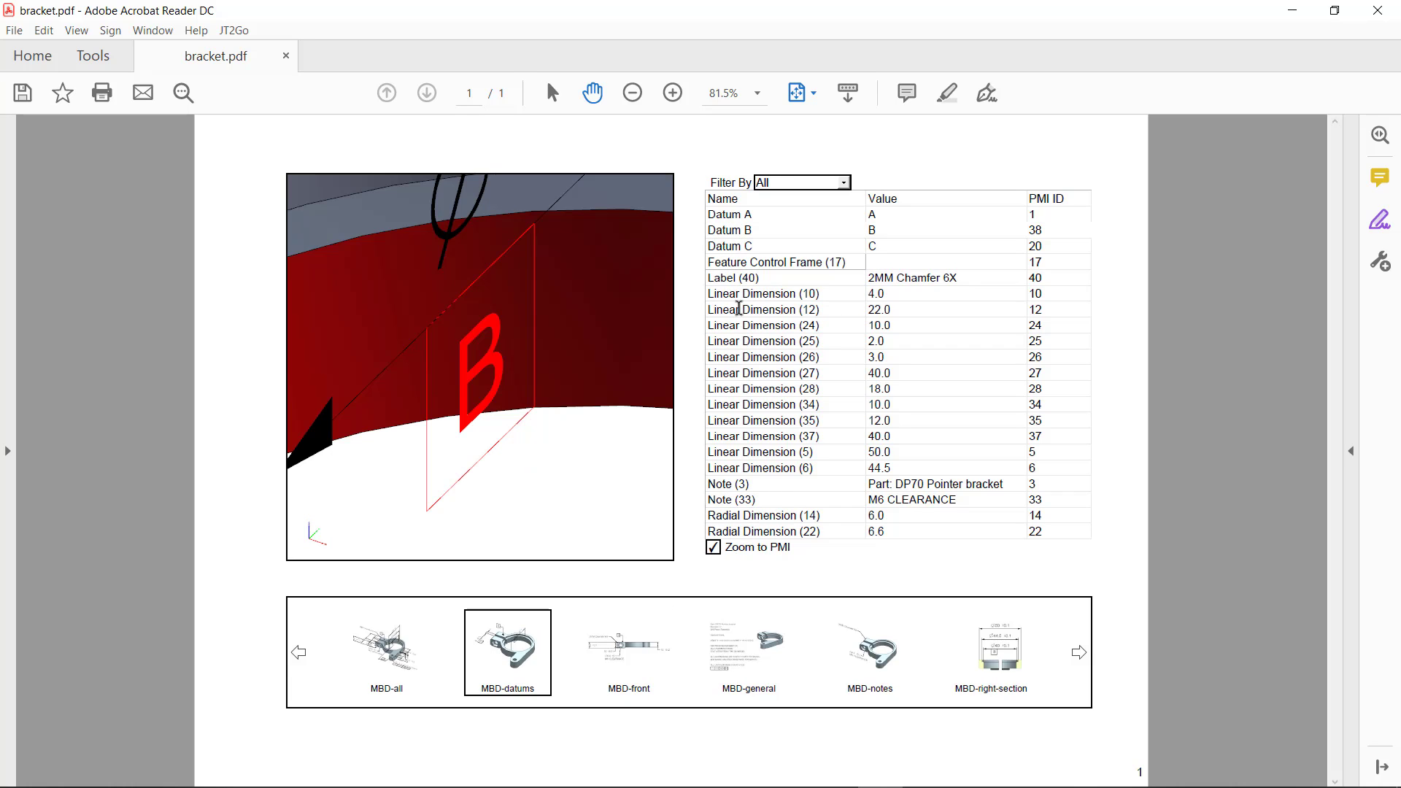
pyautogui.click(738, 309)
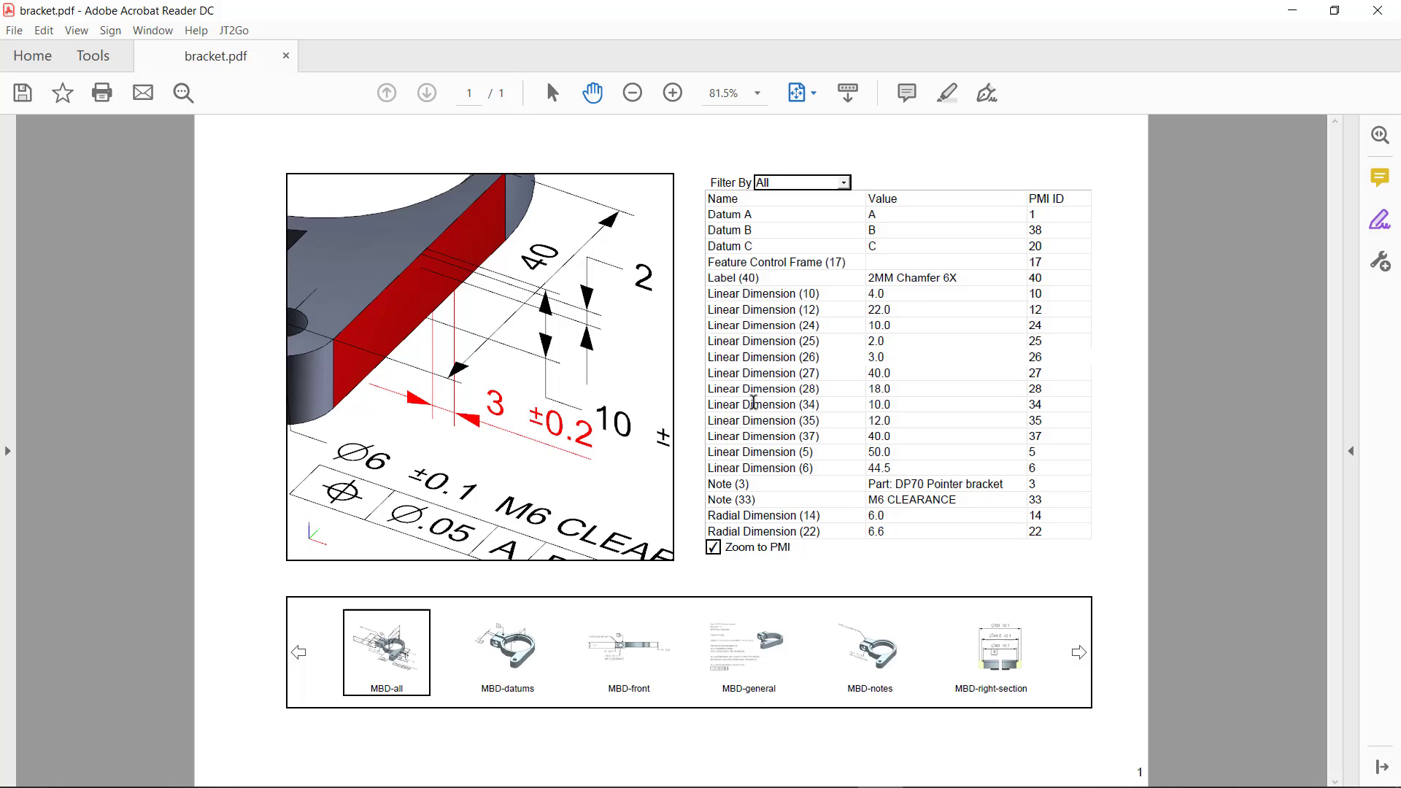